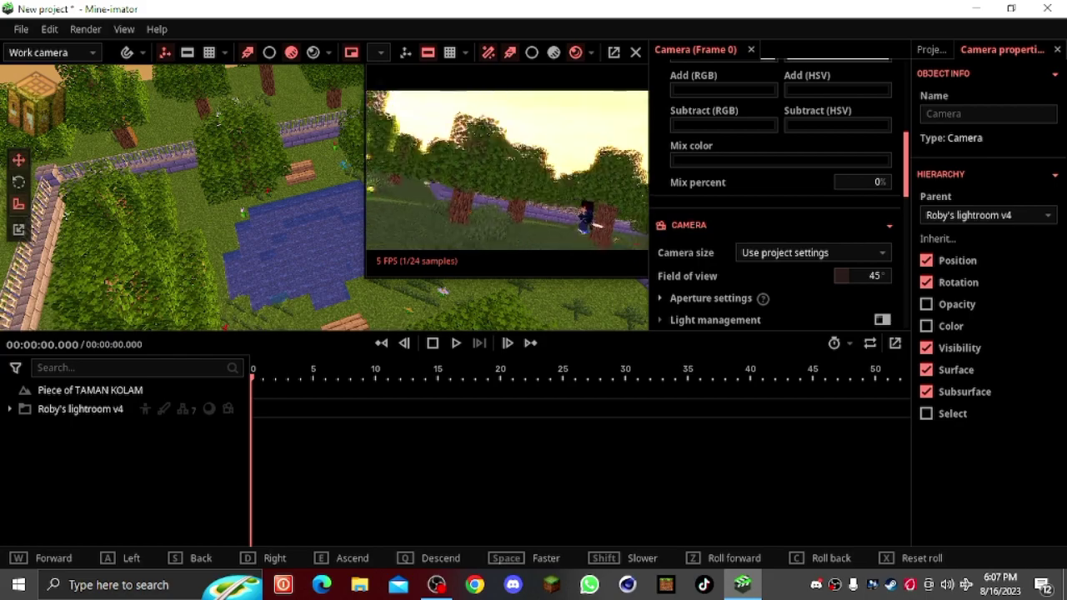
Step: Add a Grass Block instance to the scene
click(61, 119)
click(155, 206)
click(342, 410)
right_drag(316, 312, 375, 242)
click(170, 253)
right_drag(170, 253, 197, 241)
key(w)
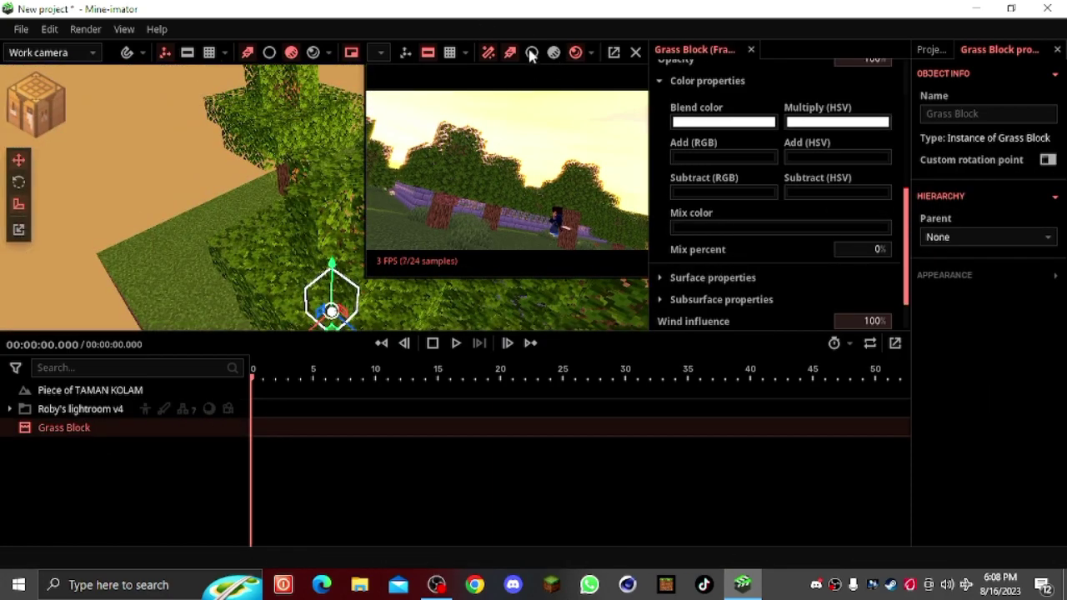
Step: Switch the camera preview to flat mode
click(531, 53)
right_drag(154, 265, 176, 288)
key(w)
right_drag(531, 222, 510, 200)
scroll(317, 195, down, 3)
scroll(317, 195, down, 3)
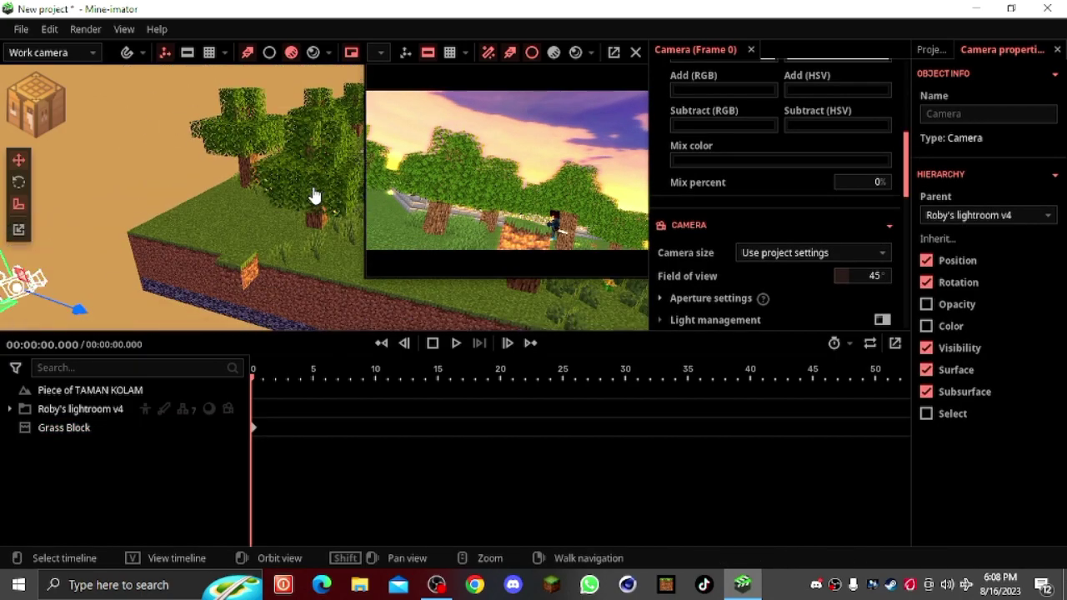
Step: Move the Grass Block to the exposed dirt edge of the terrain and switch the camera preview to rendered mode
right_drag(314, 196, 252, 205)
key(w)
click(286, 177)
drag(225, 197, 74, 219)
drag(118, 271, 112, 323)
click(573, 57)
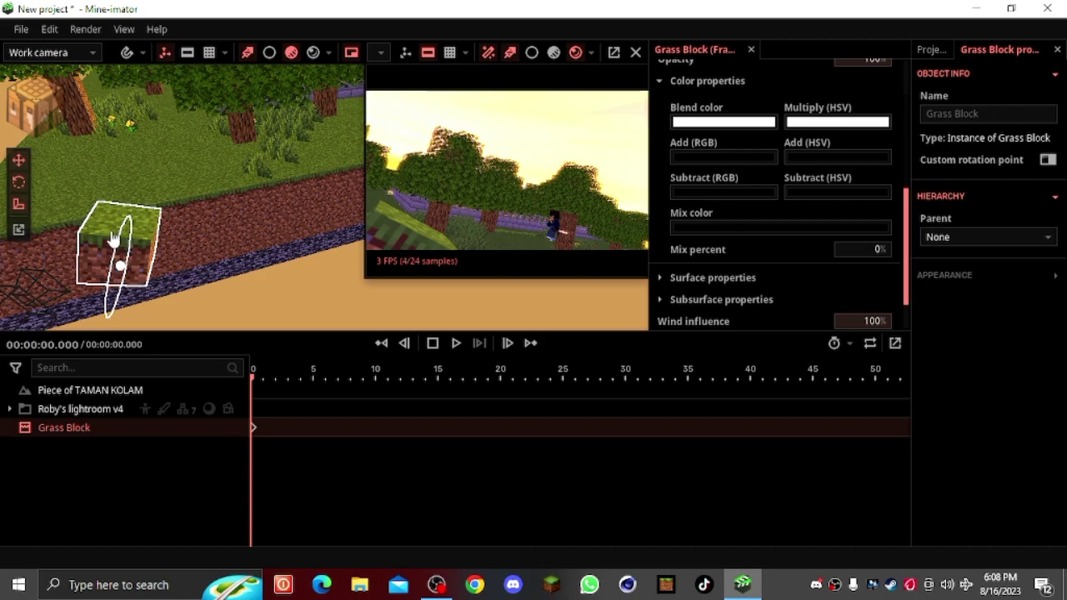
drag(203, 249, 263, 248)
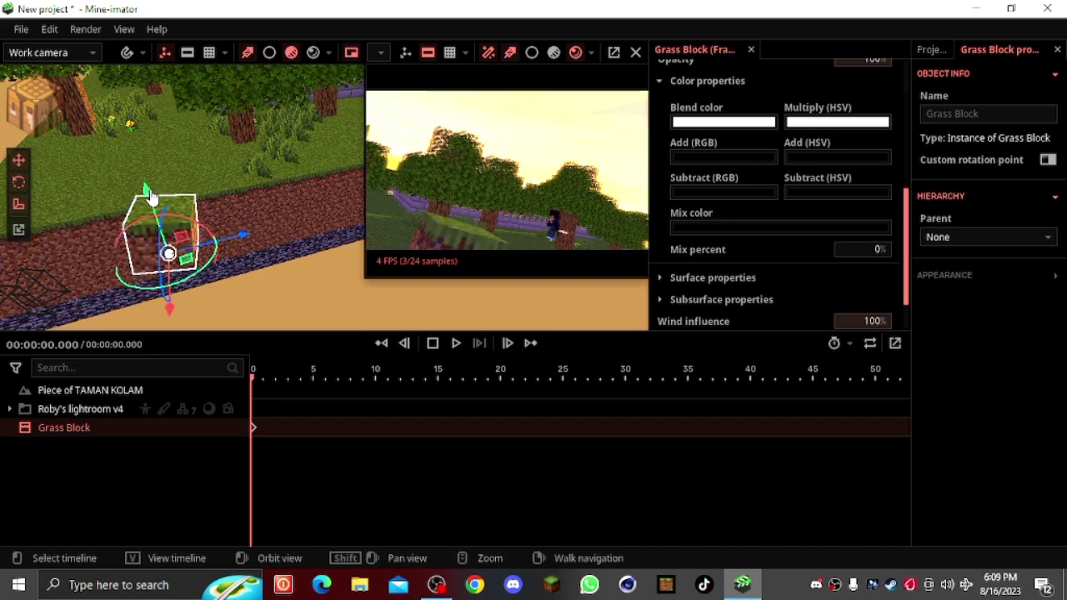
drag(163, 203, 161, 200)
Step: Duplicate the Grass Block several times and set the copies side by side along the terrain edge
key(ctrl+d)
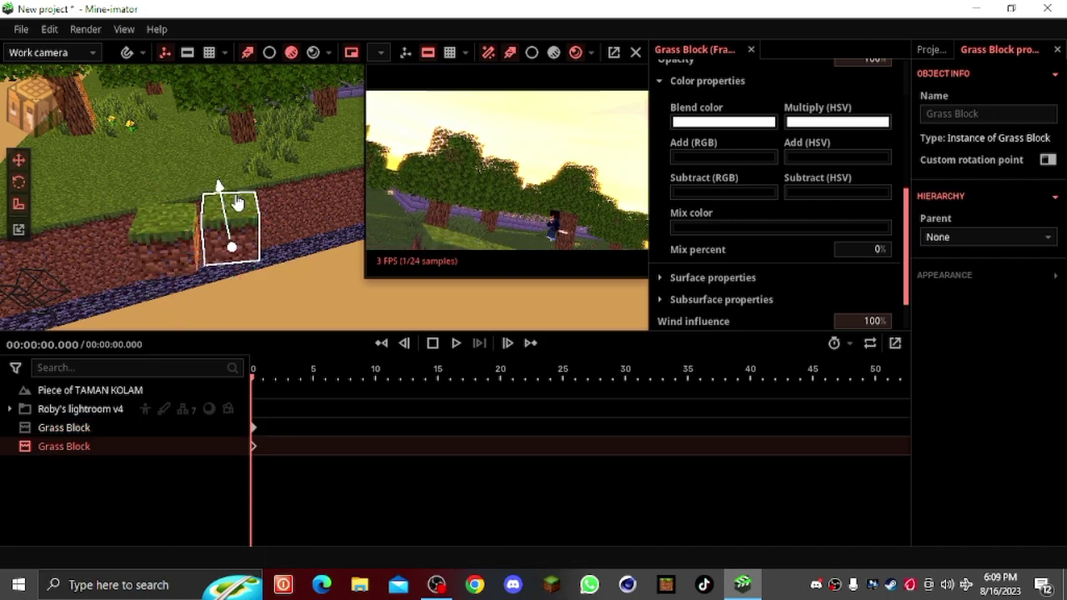
key(ctrl+d)
click(109, 435)
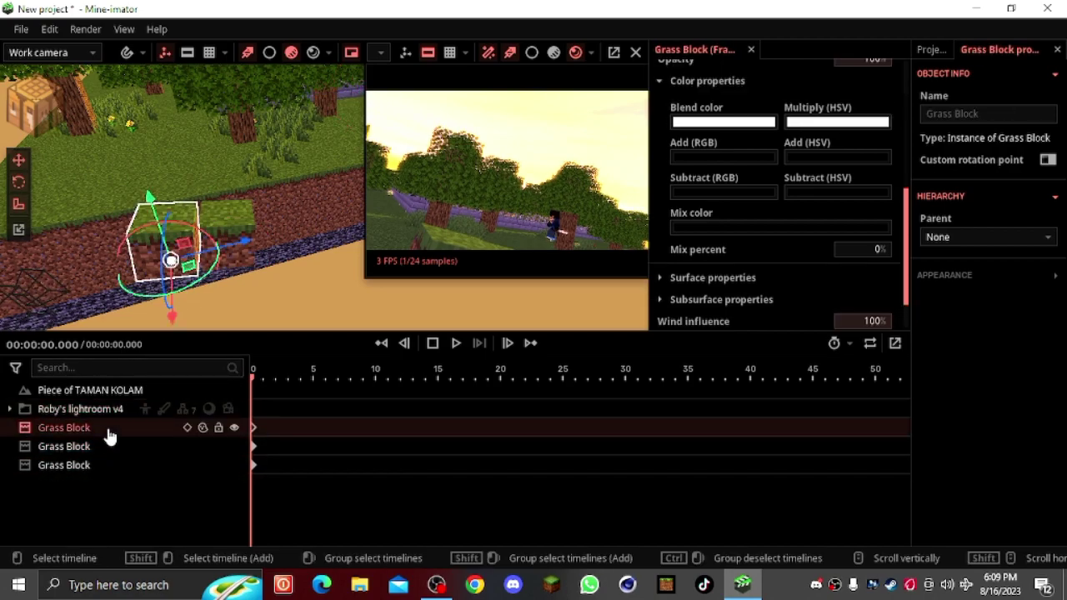
key(ctrl+d)
drag(243, 310, 216, 238)
Step: Duplicate the grass blocks again and move the copies outward toward the camera as descending steps
key(ctrl+d)
key(ctrl+d)
drag(213, 188, 155, 209)
drag(99, 281, 74, 98)
drag(61, 205, 48, 177)
drag(72, 308, 50, 125)
right_drag(139, 217, 139, 205)
key(s)
Step: Delete the Char model from the lightroom v4 folder
click(10, 410)
click(87, 447)
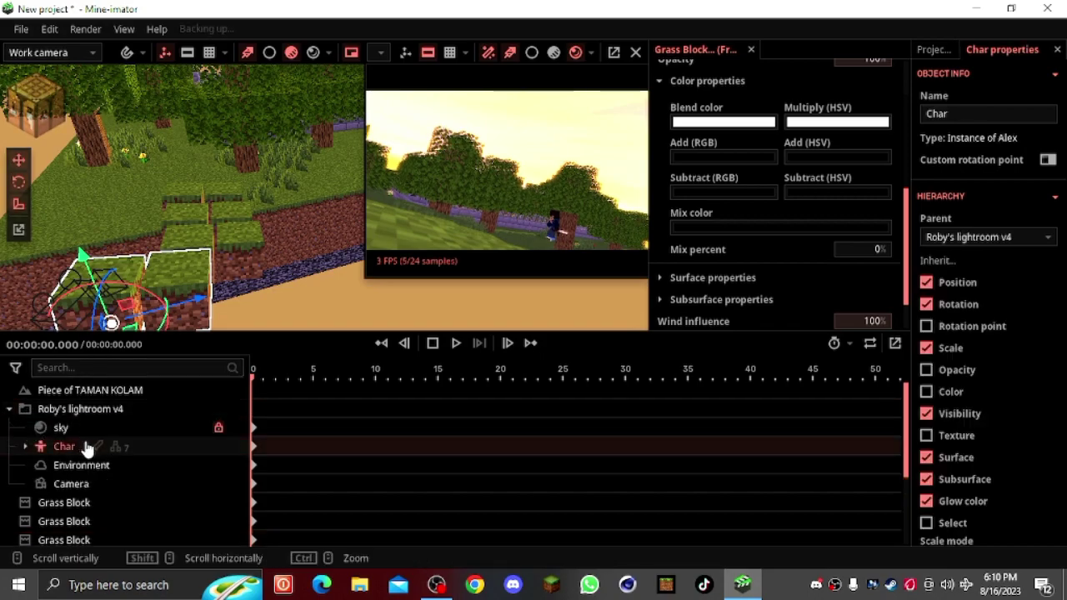
key(Delete)
Step: Start a new Steve character and browse for a skin image file
click(27, 114)
click(125, 90)
click(342, 406)
click(342, 407)
click(350, 311)
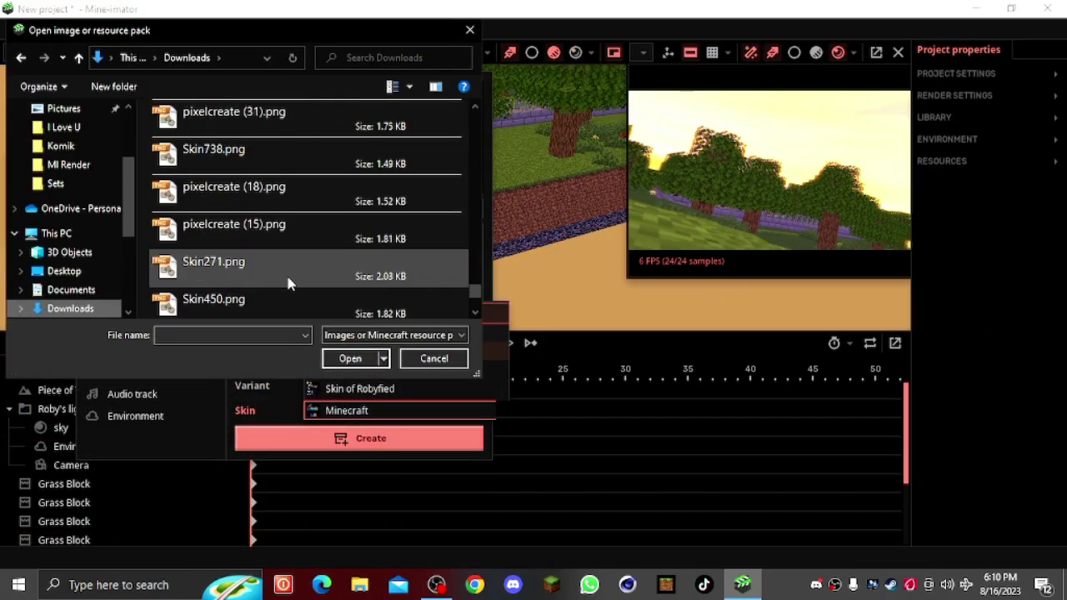
Step: Load the skin image whose file name starts with "c8" and create the character on the grass blocks
scroll(288, 284, down, 5)
click(305, 336)
scroll(245, 407, down, 4)
click(307, 337)
scroll(332, 232, up, 5)
scroll(331, 233, up, 15)
click(239, 335)
text(c8)
click(238, 352)
click(345, 445)
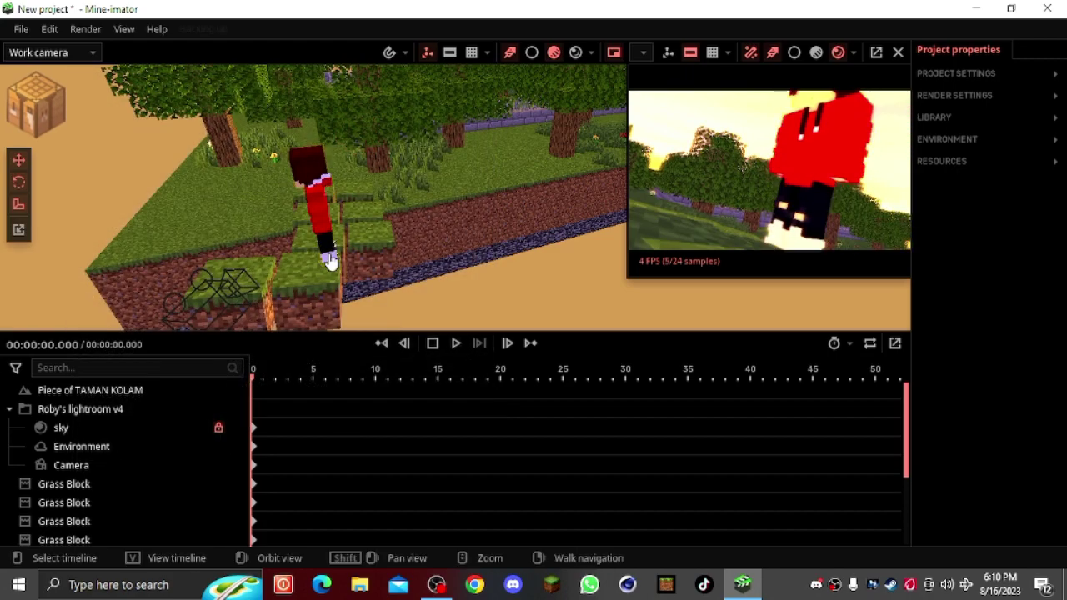
Step: Select the camera and review its depth of field, bloom and other effect settings
click(248, 305)
scroll(724, 186, up, 6)
scroll(705, 265, down, 6)
click(88, 303)
scroll(742, 286, down, 7)
scroll(792, 214, down, 1)
click(878, 302)
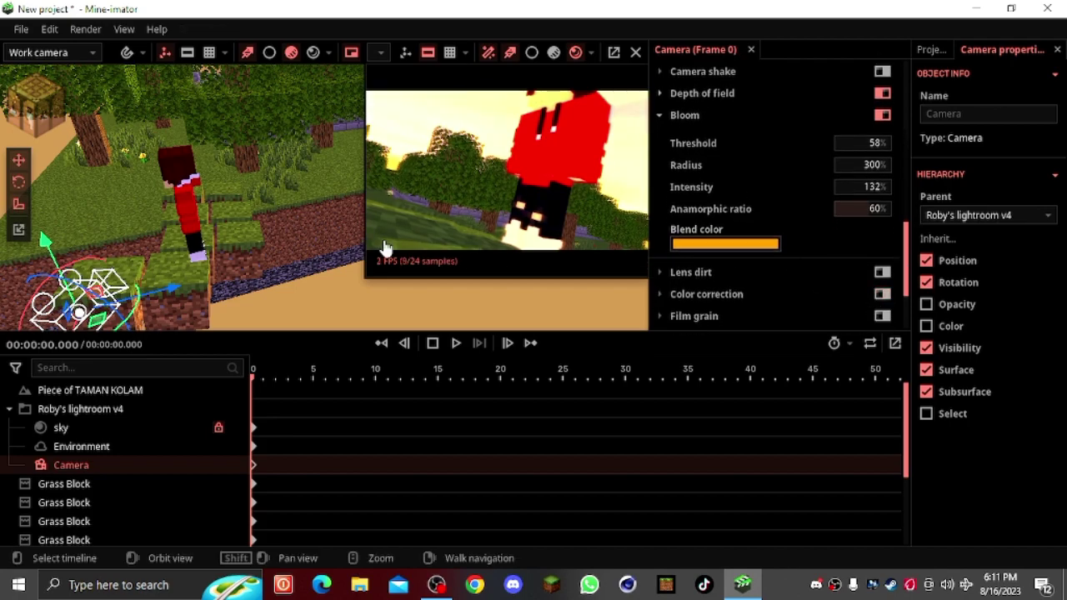
Step: Set the camera preview to flat mode with its effects turned off
right_drag(222, 240, 159, 249)
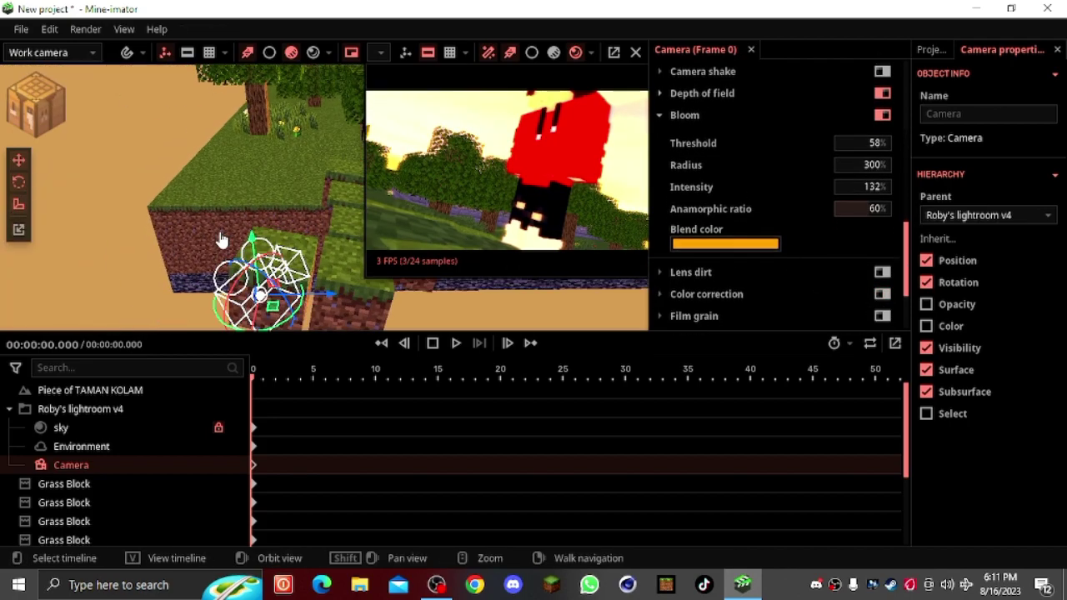
click(531, 56)
key(w)
right_drag(154, 321, 146, 330)
click(294, 116)
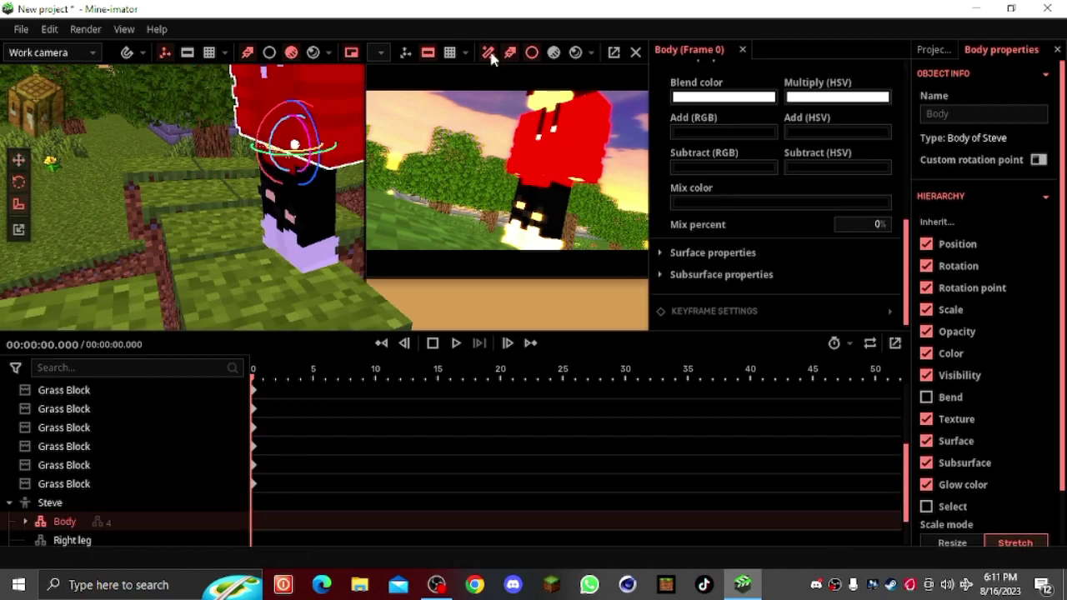
click(572, 57)
click(534, 55)
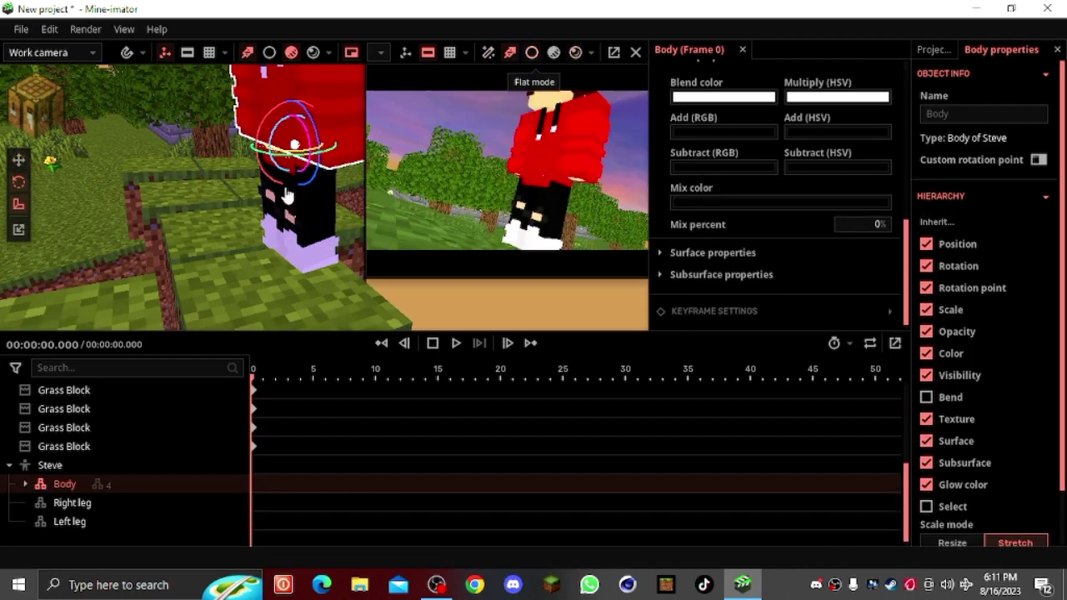
Step: Lower the whole Steve character and pull the camera back to frame its head and torso
click(66, 467)
drag(298, 206, 327, 266)
key(s)
right_drag(406, 233, 406, 230)
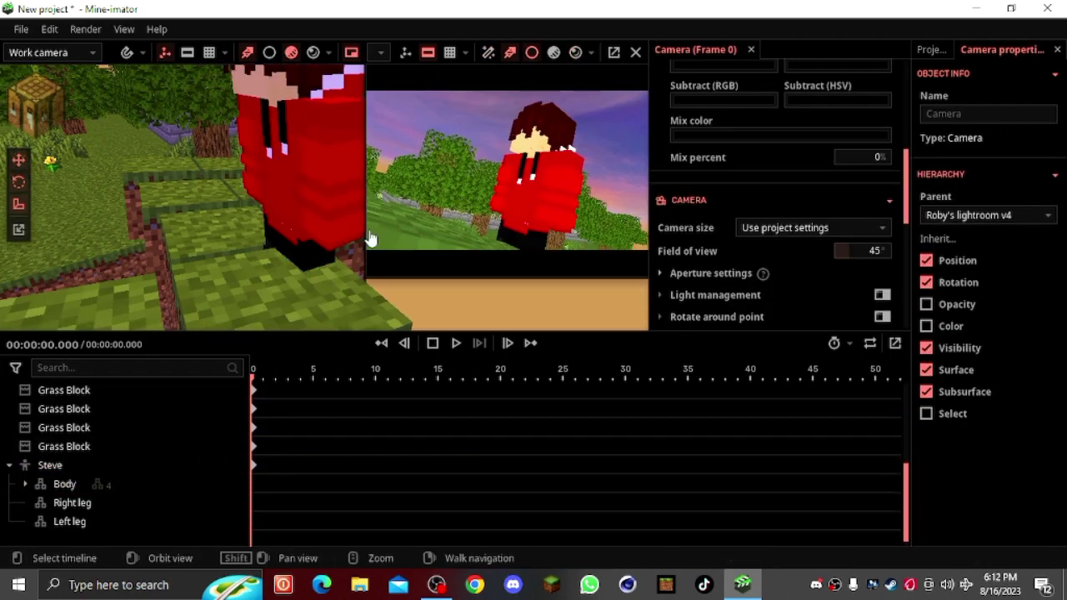
key(s)
right_drag(491, 183, 496, 188)
Step: Select the grass blocks at the character's feet and reposition them
click(281, 290)
right_drag(281, 291, 275, 288)
shift+click(270, 247)
drag(230, 97, 202, 245)
right_drag(312, 86, 311, 81)
Step: Rotate and bend Steve's left and right legs into a running stride
click(117, 521)
right_drag(232, 252, 230, 253)
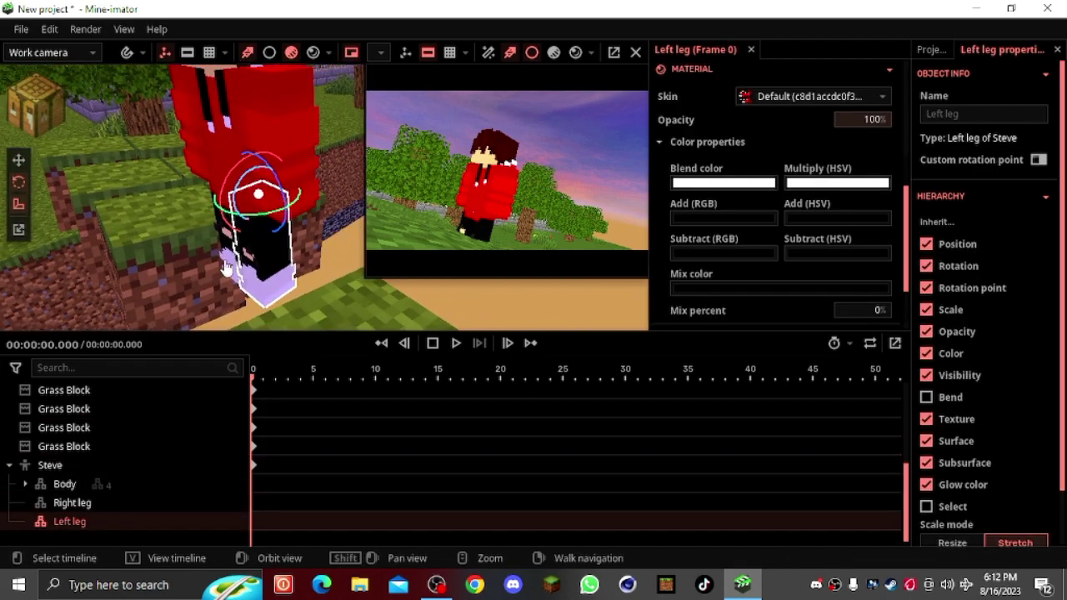
click(229, 252)
click(227, 239)
drag(227, 144, 313, 124)
drag(228, 169, 167, 104)
Step: Tilt Steve's body and rotate the head to suit the running pose
click(263, 253)
click(239, 138)
right_drag(167, 105, 165, 99)
click(166, 99)
drag(230, 145, 241, 112)
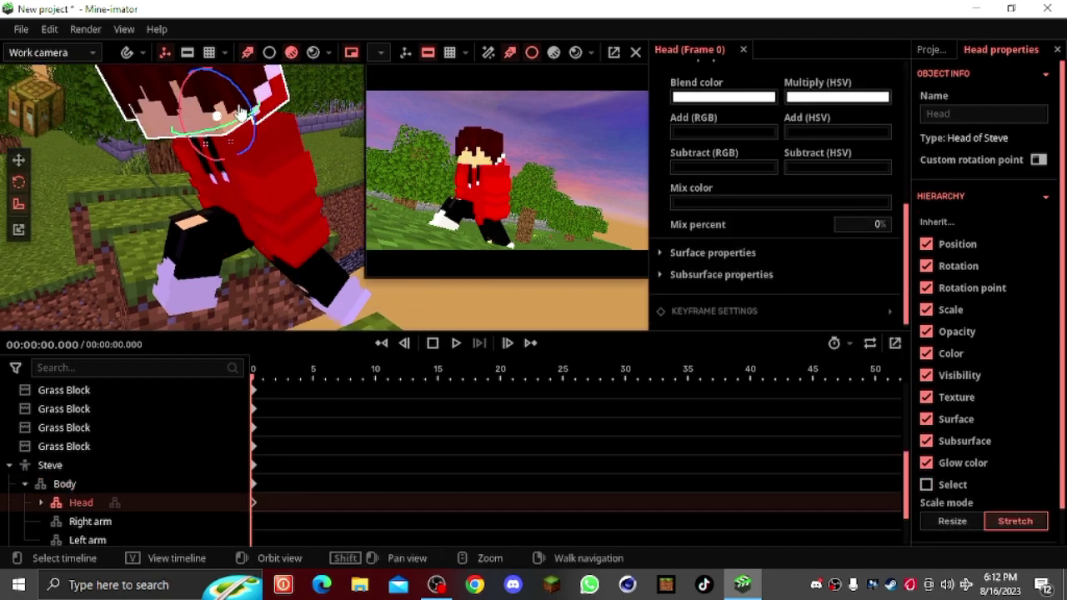
Step: Offset both of Steve's arms at the shoulders and rotate the left arm
click(288, 245)
shift+click(193, 169)
drag(157, 119, 167, 127)
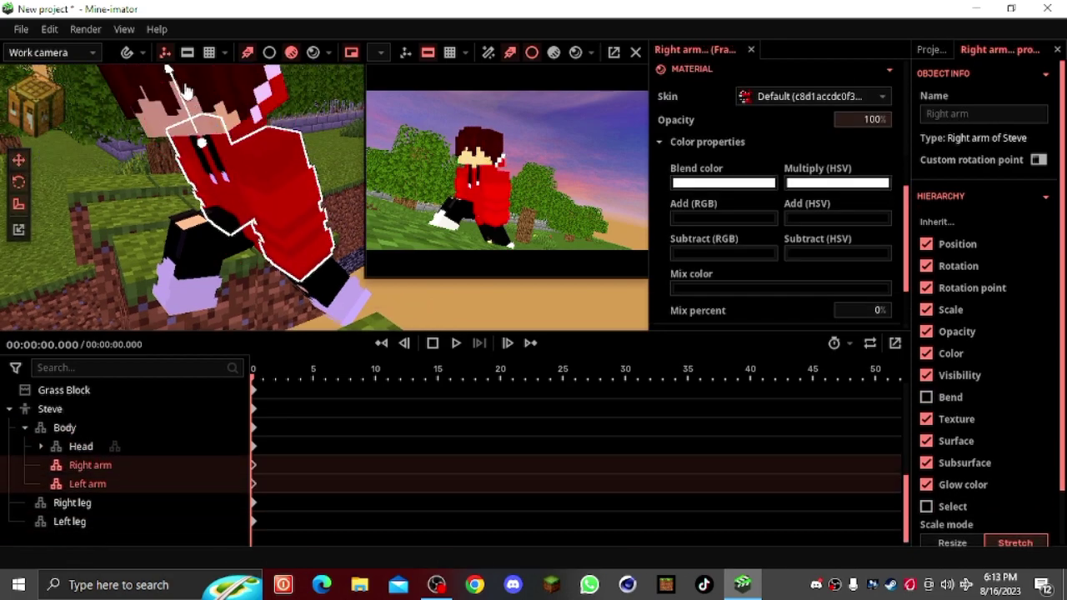
click(225, 158)
drag(281, 193, 300, 183)
click(292, 159)
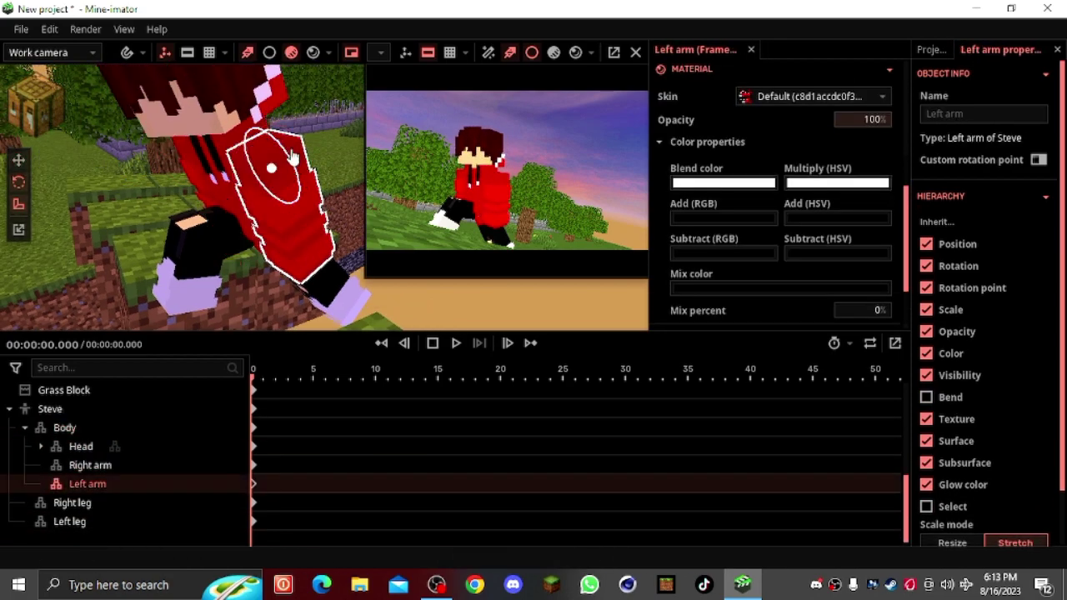
click(201, 185)
Step: Reframe the camera on the running character and set its field of view to 42°
right_drag(424, 196, 449, 190)
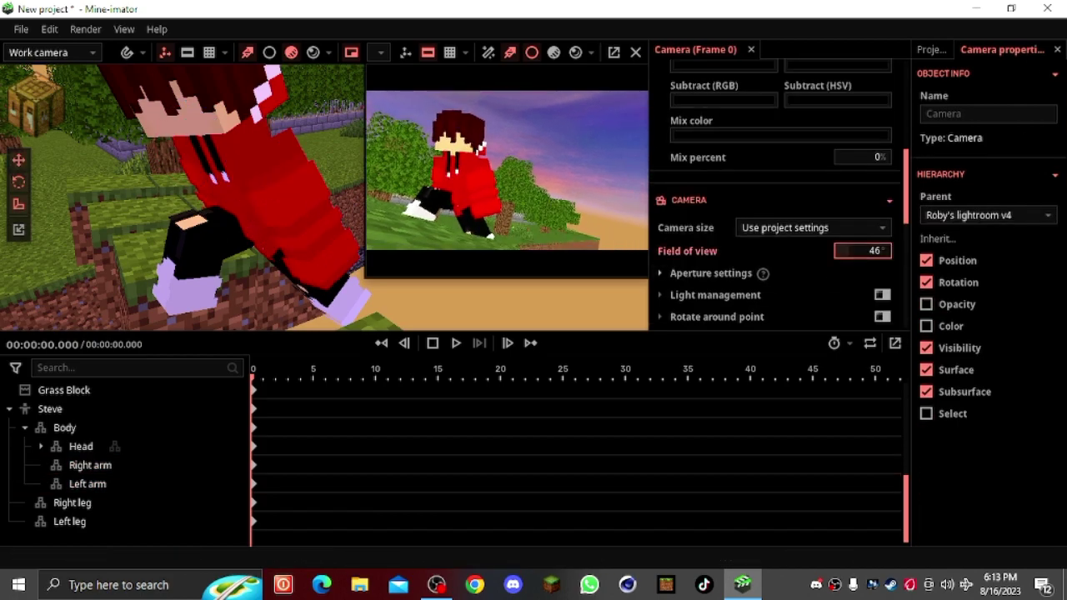
drag(863, 251, 855, 251)
click(576, 53)
click(533, 54)
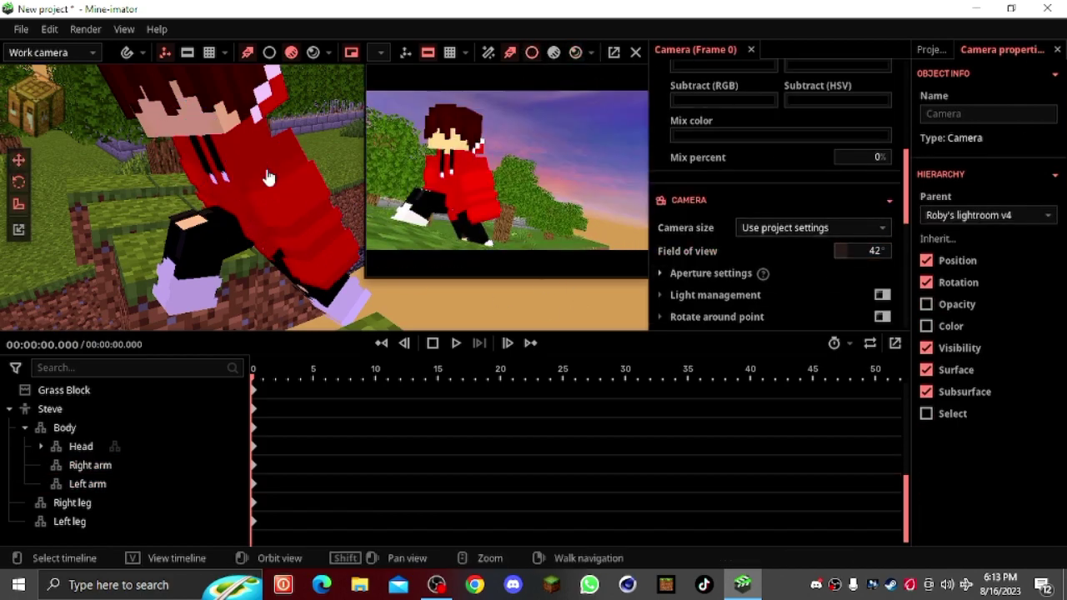
Step: Import the bamboo flag asset from its folder inside Downloads
drag(266, 178, 203, 136)
click(21, 30)
click(83, 175)
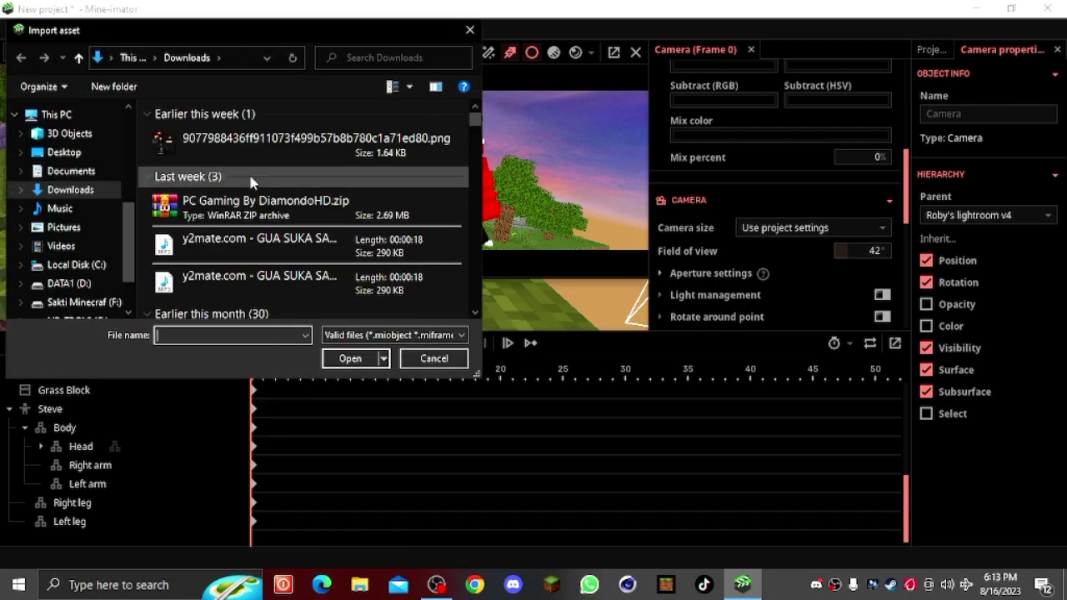
scroll(269, 233, down, 20)
scroll(288, 275, up, 2)
double_click(236, 214)
double_click(241, 133)
click(197, 160)
click(347, 359)
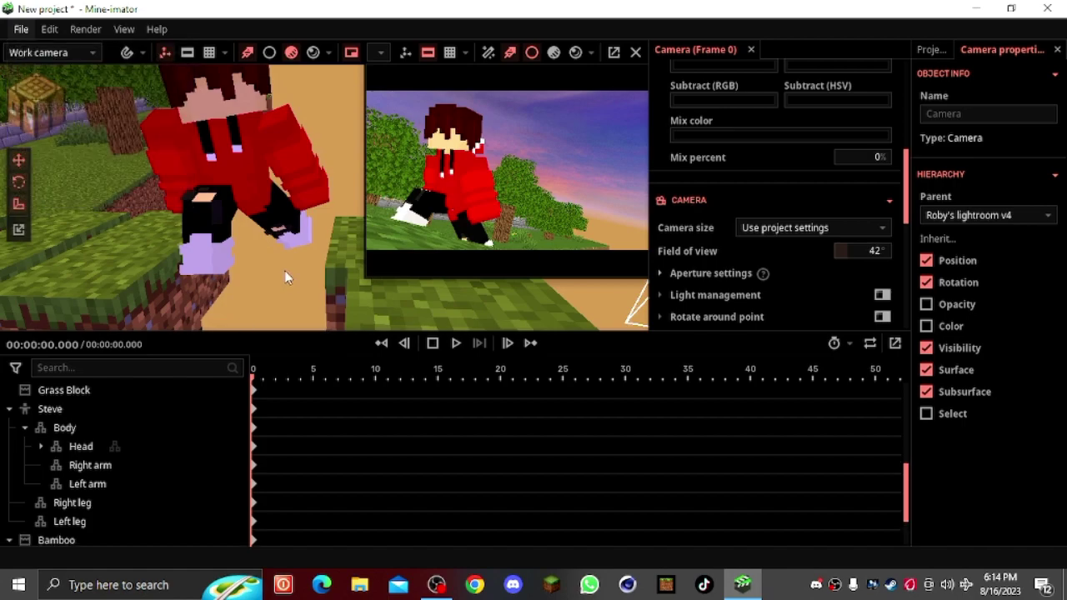
Step: Parent the Bamboo to the lower half of Steve's right arm
scroll(91, 469, down, 2)
click(90, 482)
click(995, 238)
click(932, 517)
click(932, 517)
scroll(935, 517, down, 3)
click(977, 468)
Step: Scale the Bamboo uniformly to about 0.43
right_drag(253, 281, 309, 214)
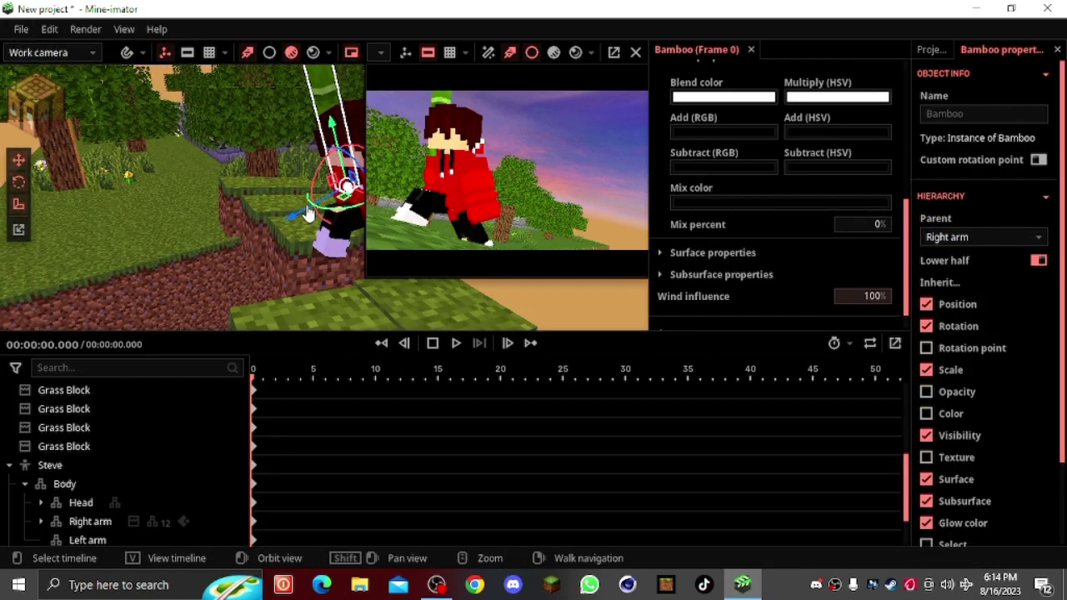
scroll(791, 242, up, 5)
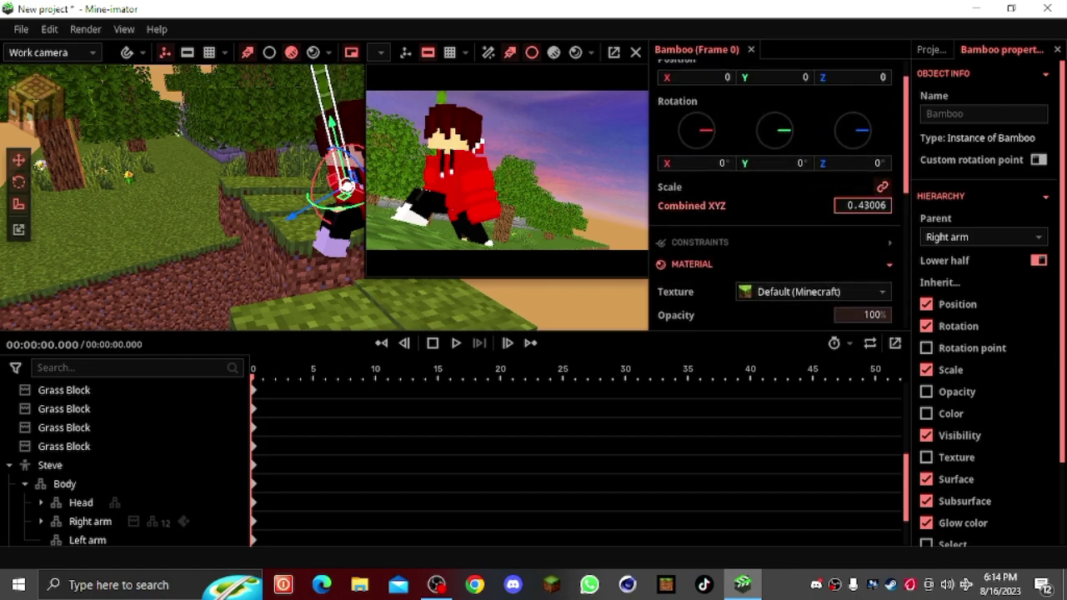
mouse_move(288, 171)
right_down()
mouse_move(265, 181)
mouse_move(300, 162)
right_up()
Step: Raise and bend Steve's right arm and rotate the Bamboo to about -54.6° on X
click(310, 157)
click(18, 160)
drag(175, 179, 221, 187)
drag(324, 140, 328, 170)
drag(278, 117, 359, 135)
drag(324, 138, 322, 164)
click(197, 177)
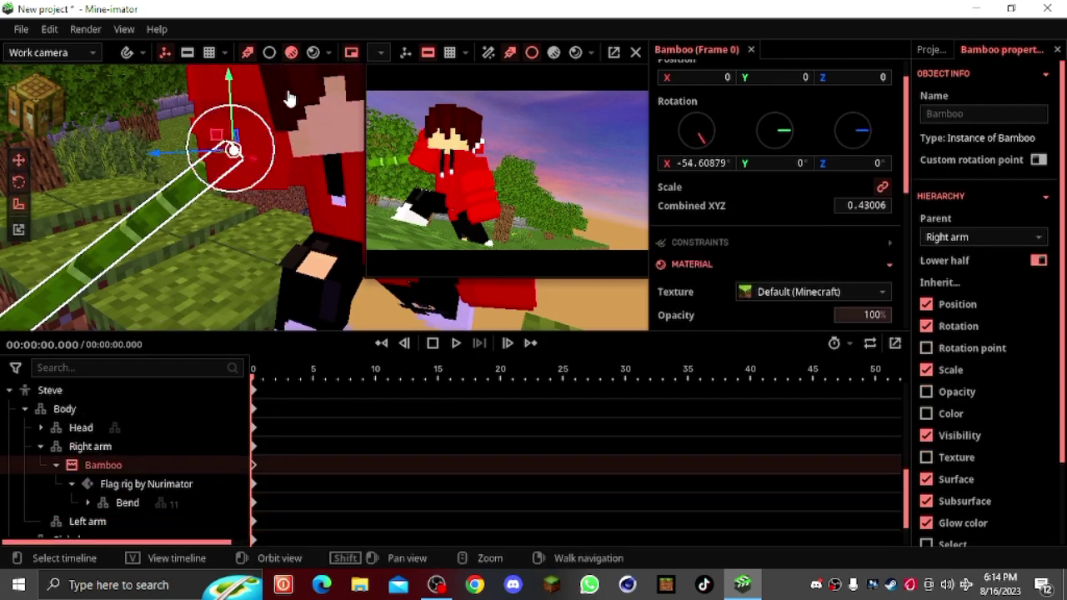
drag(270, 99, 469, 177)
key(ctrl+z)
drag(356, 111, 302, 133)
key(ctrl+z)
Step: Rotate the Bamboo to about -194° X, -98° Y and -74.5° Z and shift it across the character's shoulders
drag(193, 130, 167, 179)
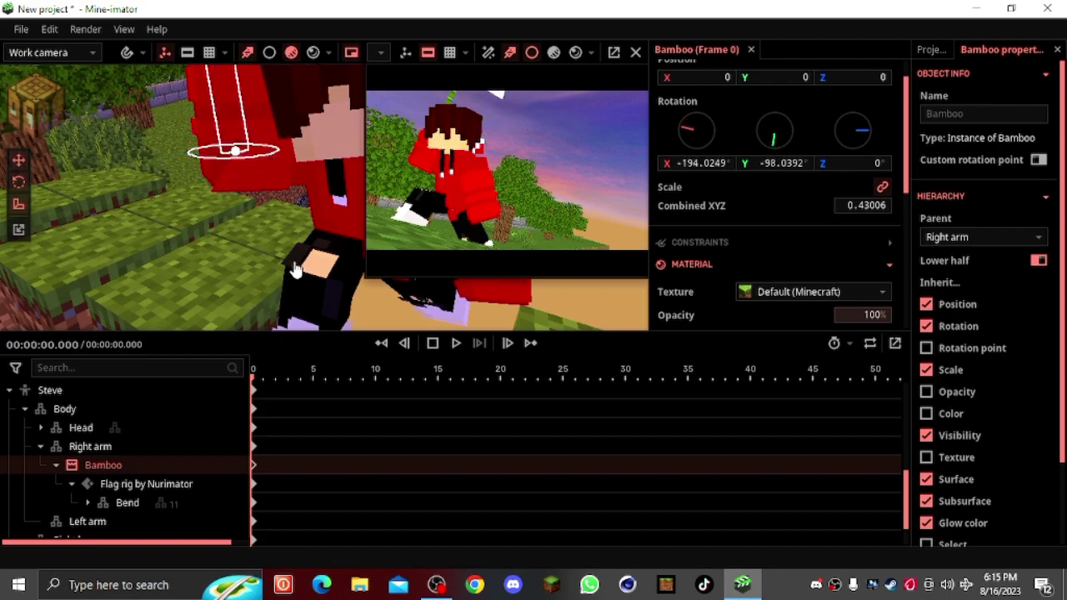
drag(218, 284, 217, 307)
right_drag(217, 307, 200, 250)
drag(83, 158, 42, 164)
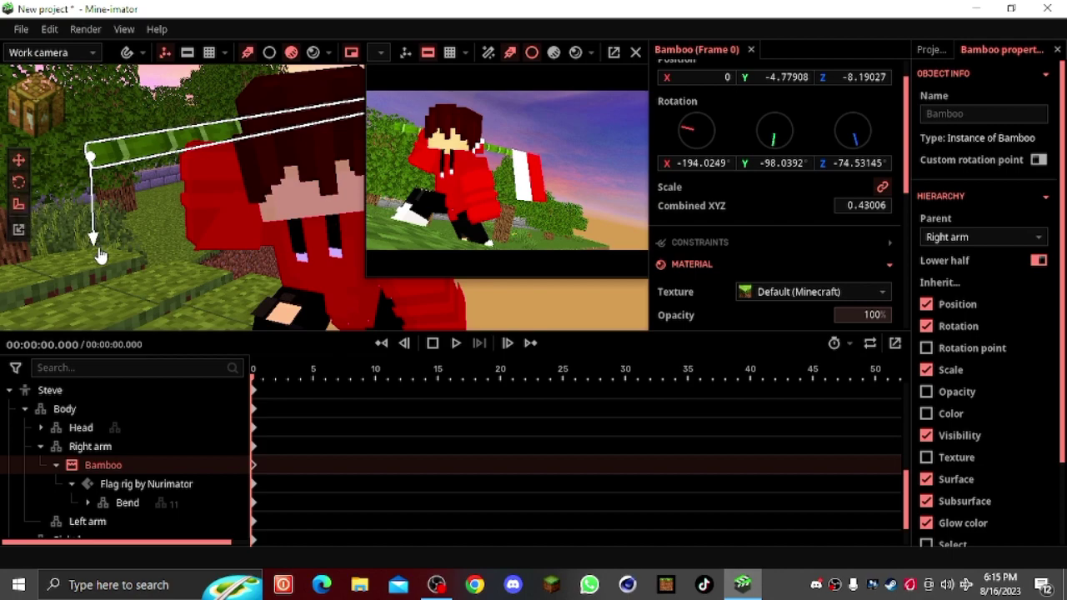
Step: Curl the cloth at the first Bend segments of the flag rig, with Bend (2) at about 5.6° on Y
click(307, 312)
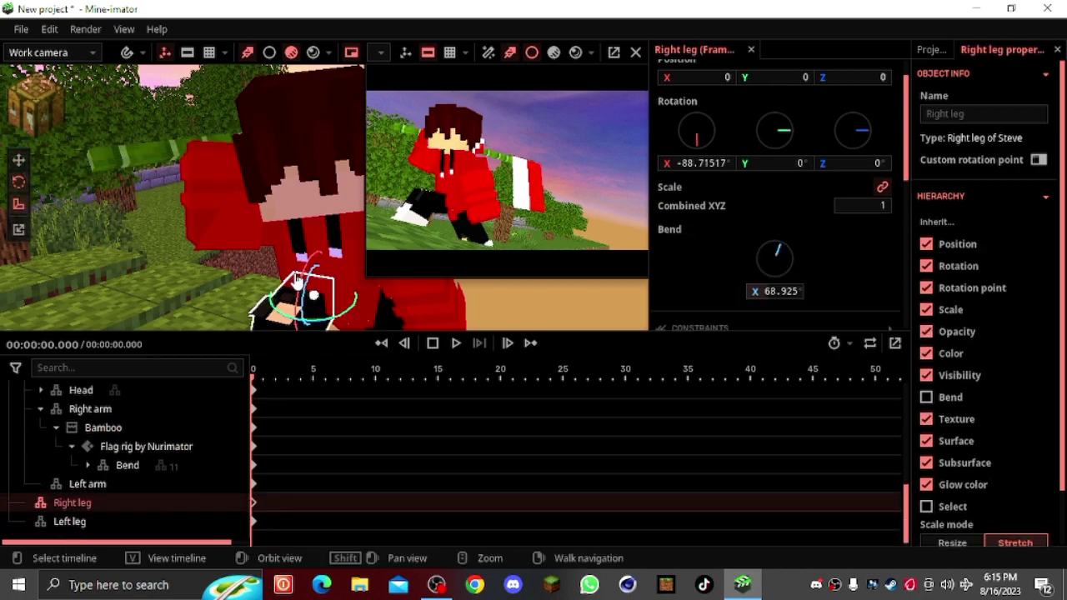
click(384, 320)
right_drag(341, 301, 400, 304)
click(131, 448)
click(129, 465)
drag(282, 113, 343, 166)
click(128, 487)
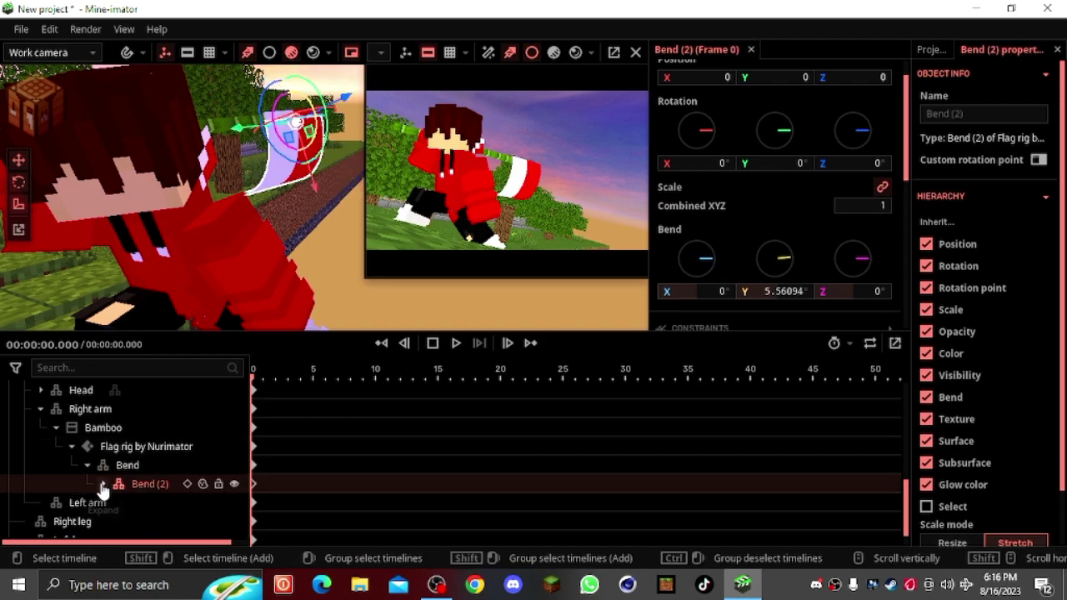
Step: Bend the flag rig's Bend (7) segment to about -19.8° on Y for a waving shape
click(168, 523)
scroll(178, 467, down, 2)
click(179, 464)
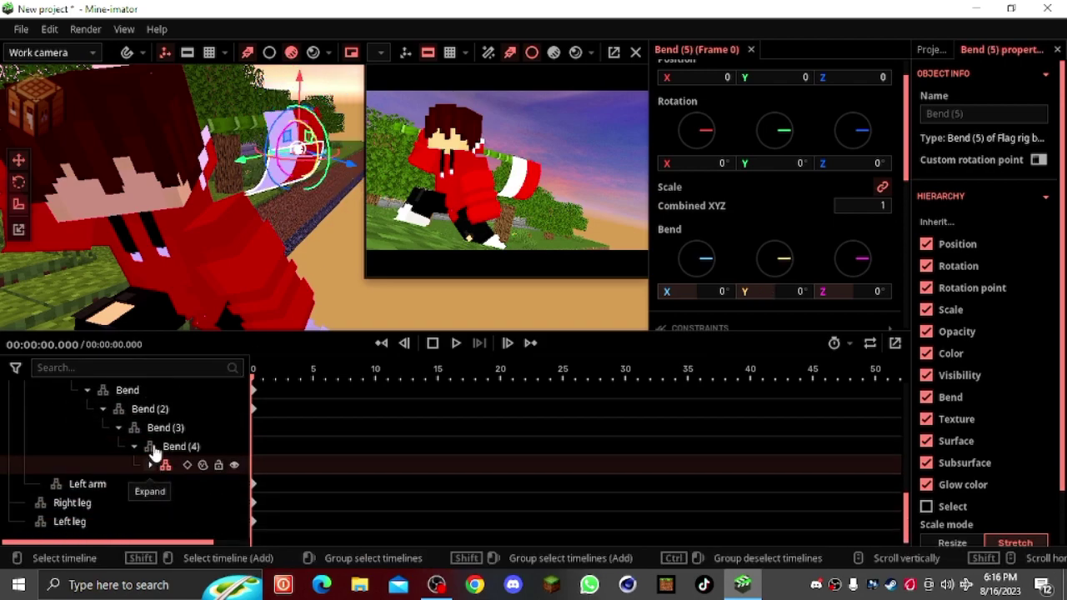
click(167, 487)
click(172, 512)
click(176, 506)
drag(320, 158, 321, 160)
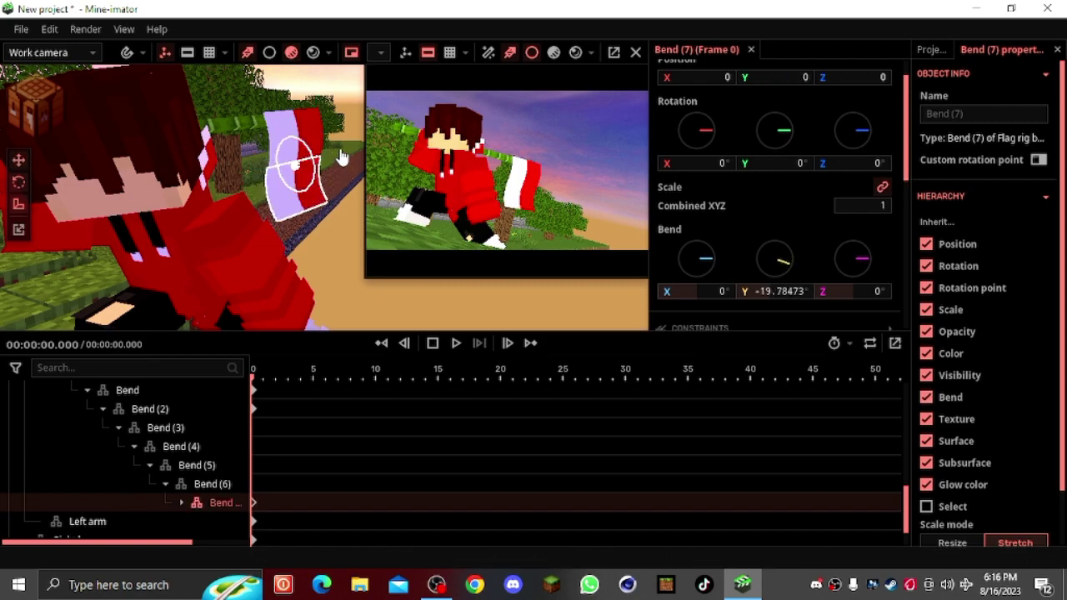
Step: Rotate Steve's right arm to about -121.3° X and -37.6° Z so it holds the pole behind the head
click(140, 196)
drag(139, 197, 139, 191)
right_drag(159, 213, 159, 213)
key(s)
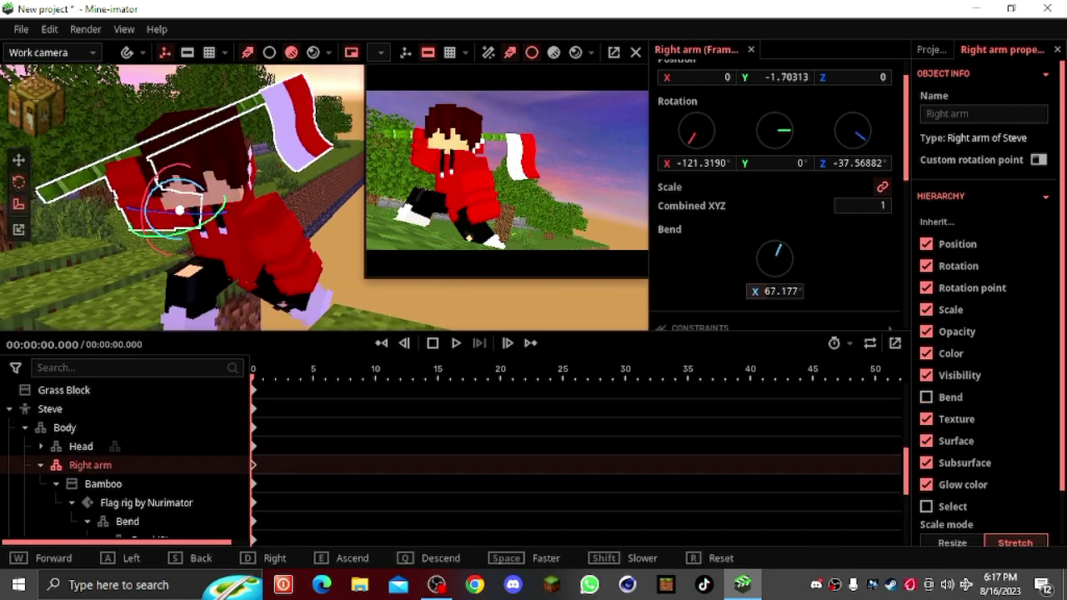
Step: Rotate Steve's left leg to about -51.9° X and 50.1° Y, with its bend at about -52.8°
click(263, 295)
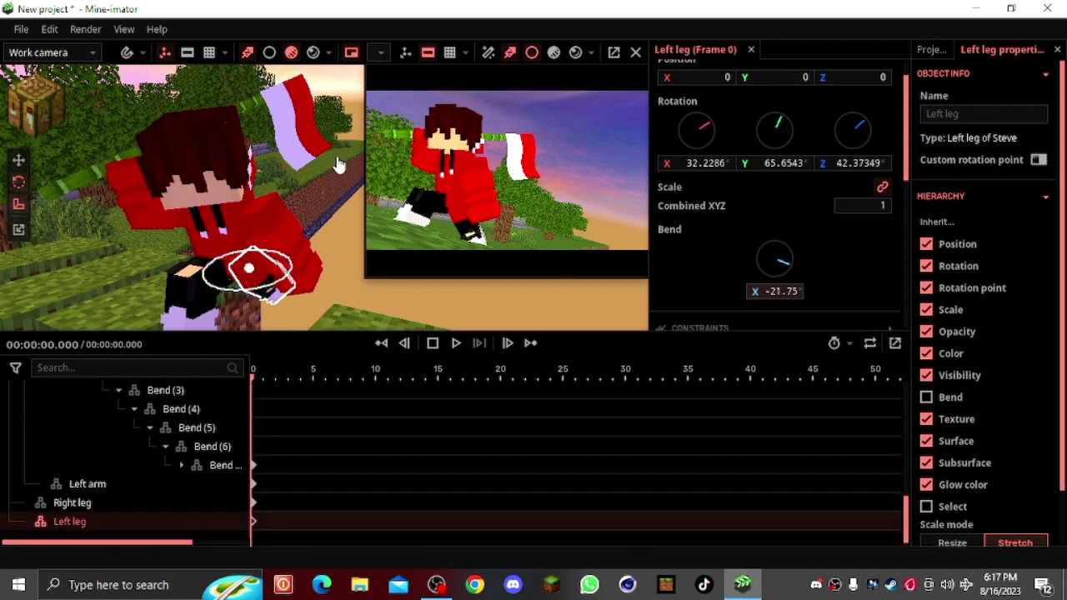
drag(241, 278, 282, 288)
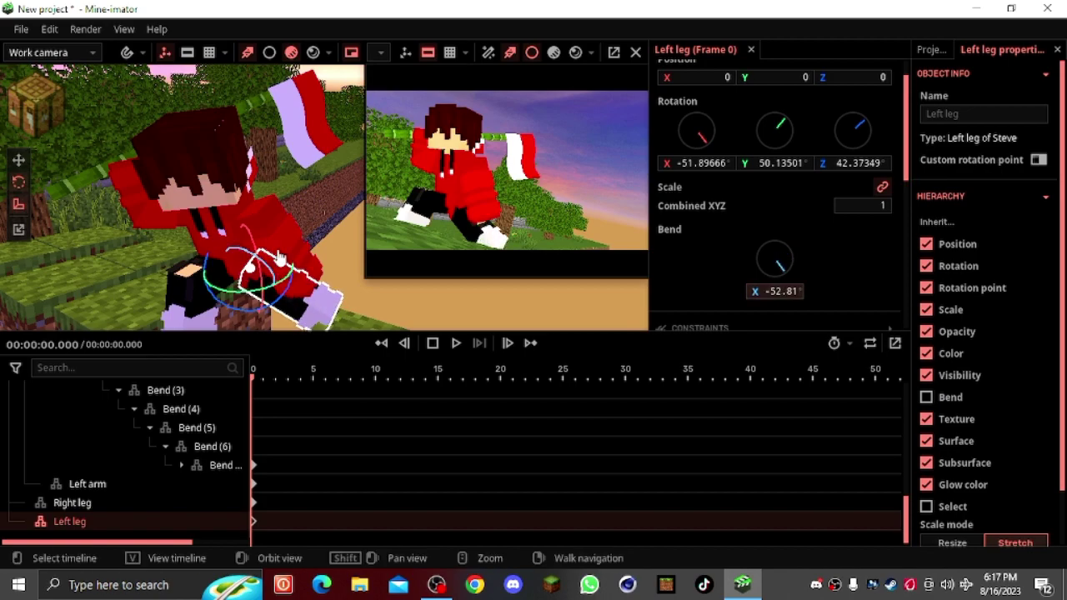
right_drag(191, 226, 191, 226)
key(s)
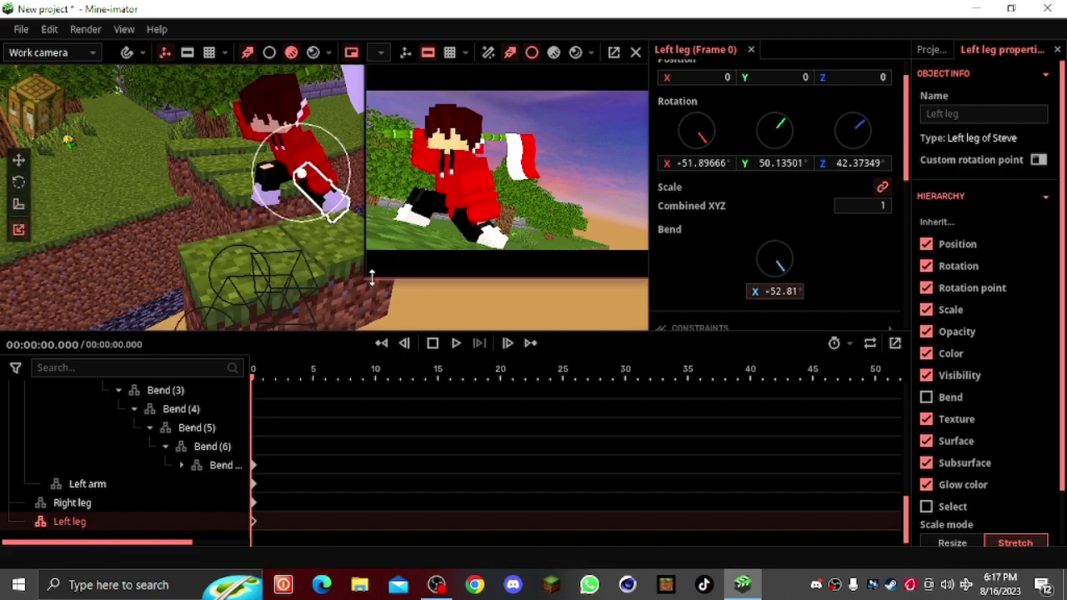
Step: Duplicate two foreground grass blocks and move the copies to extend the ledge beneath Steve
click(325, 265)
shift+click(210, 258)
click(19, 162)
key(ctrl+d)
drag(320, 294, 433, 278)
right_drag(346, 288, 346, 288)
drag(325, 169, 327, 184)
drag(315, 239, 270, 250)
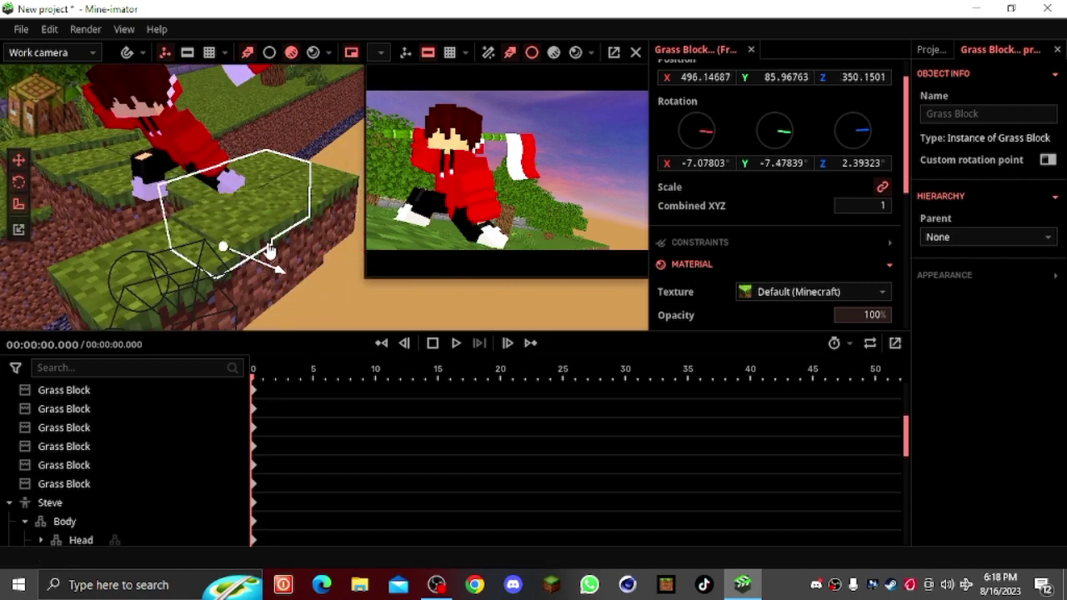
Step: Pose Steve's left arm at about 4.6° X and 22.7° Z rotation with a bend of about 48.8°
click(180, 142)
right_drag(172, 83, 199, 96)
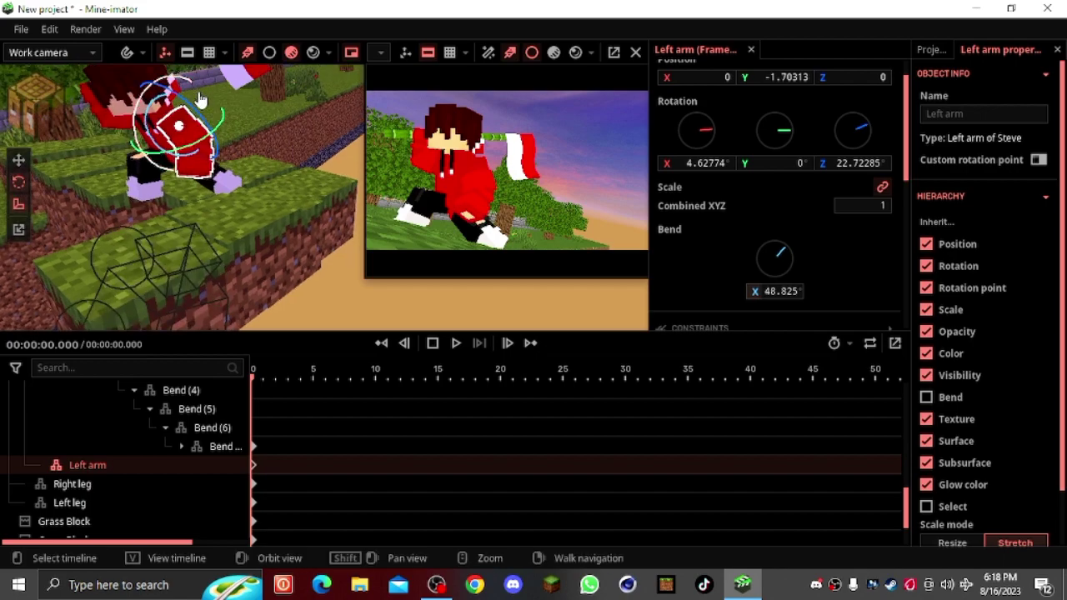
Step: Show the camera preview in rendered mode and set the environment's rotation to -21°
click(576, 53)
click(467, 298)
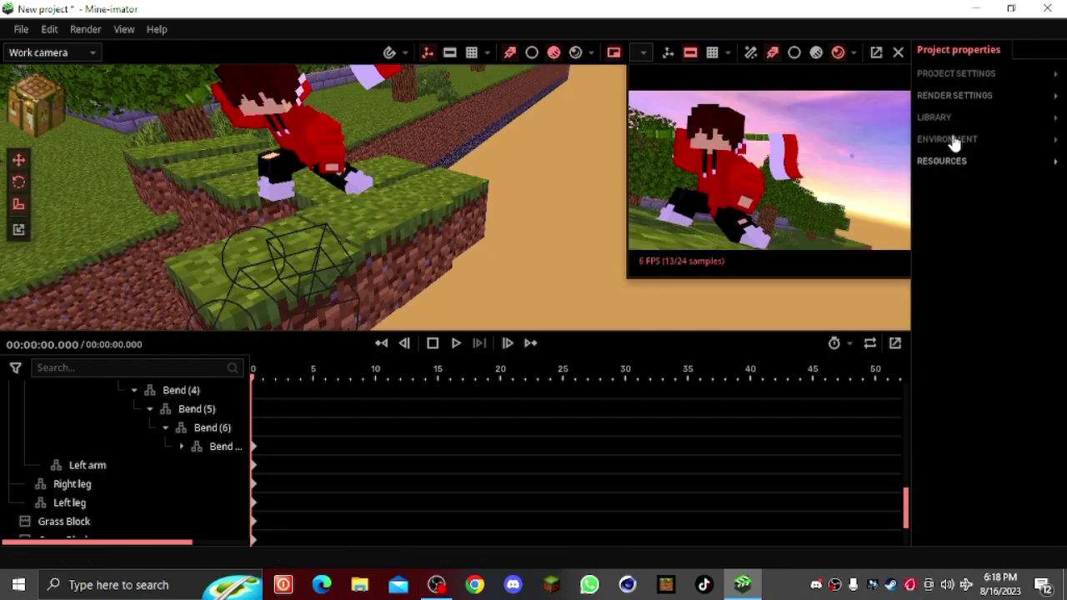
click(955, 140)
mouse_move(1019, 187)
mouse_down()
mouse_move(1057, 187)
mouse_move(1032, 187)
mouse_up()
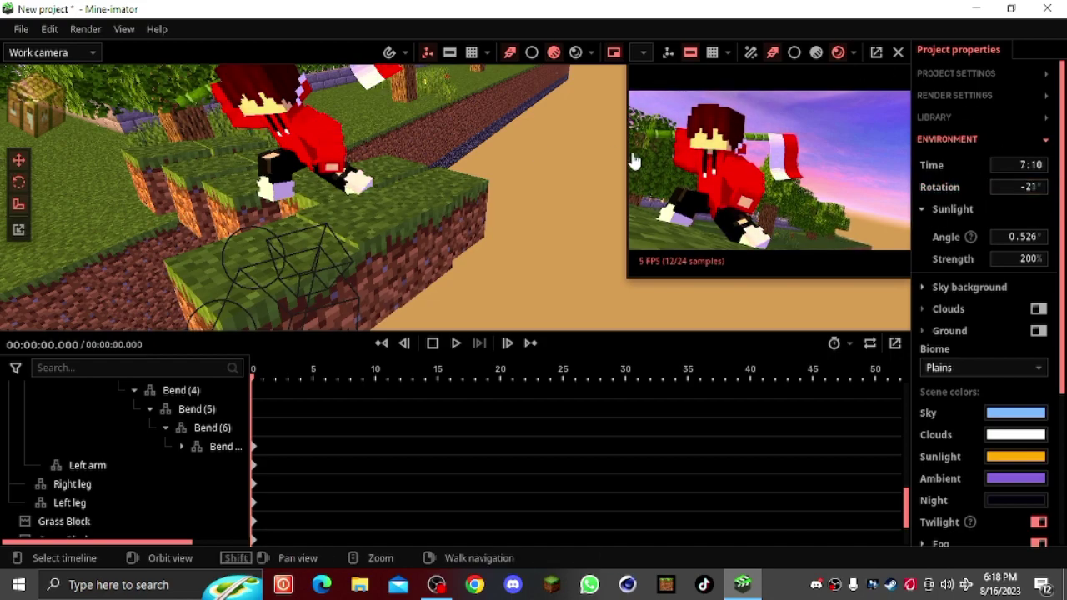
Step: Save the project and check the camera preview with camera effects briefly enabled
key(ctrl+s)
click(752, 57)
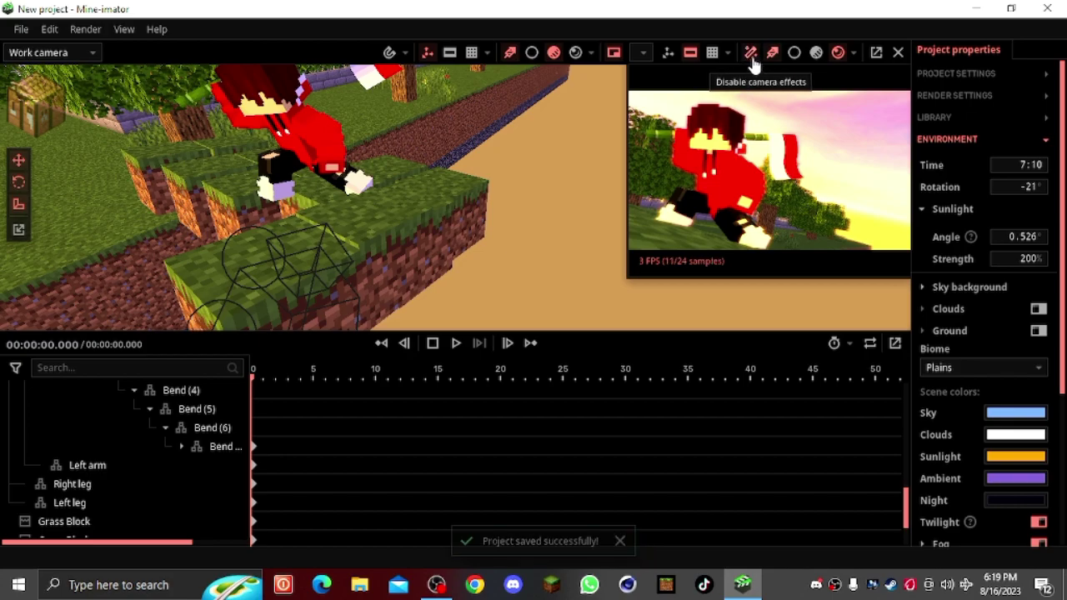
click(750, 55)
Step: Rotate Steve's body to about 16.7° X with a bend of about 10.2° X, and save the project
click(22, 32)
click(307, 132)
click(307, 132)
drag(153, 155, 109, 167)
key(ctrl+z)
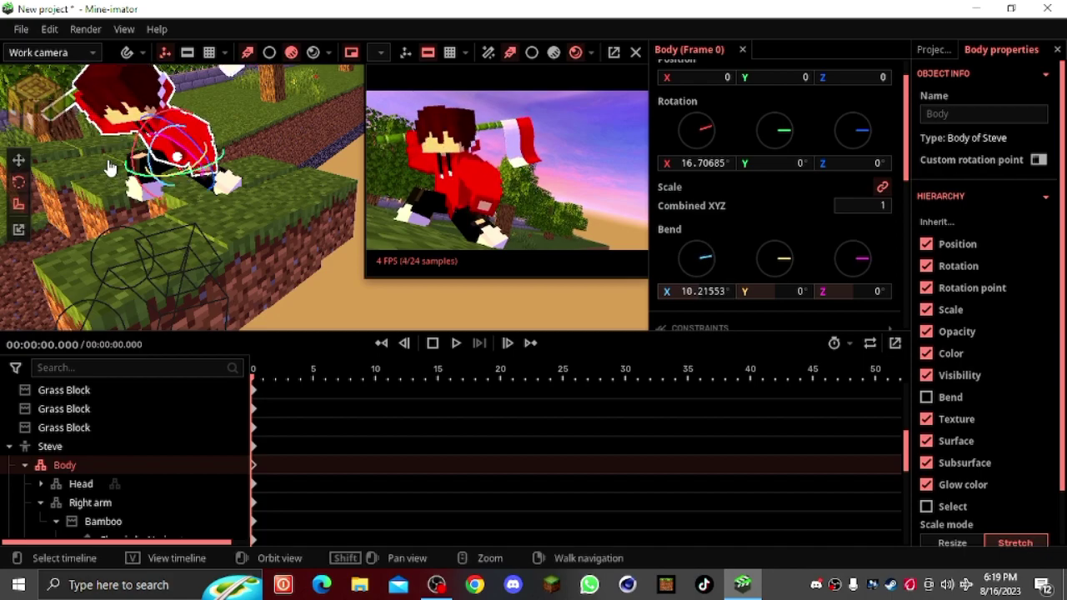
click(35, 86)
click(549, 299)
key(ctrl+s)
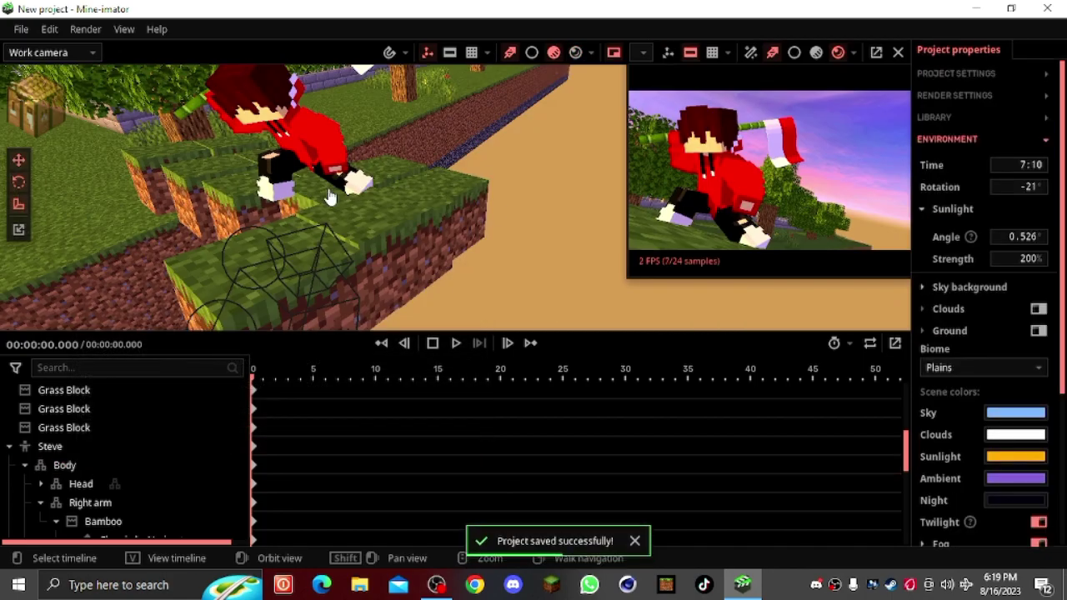
Step: Import the Face (Male) rig into the project from its folder inside Downloads
key(ctrl+i)
click(90, 311)
scroll(286, 227, down, 20)
scroll(286, 227, up, 10)
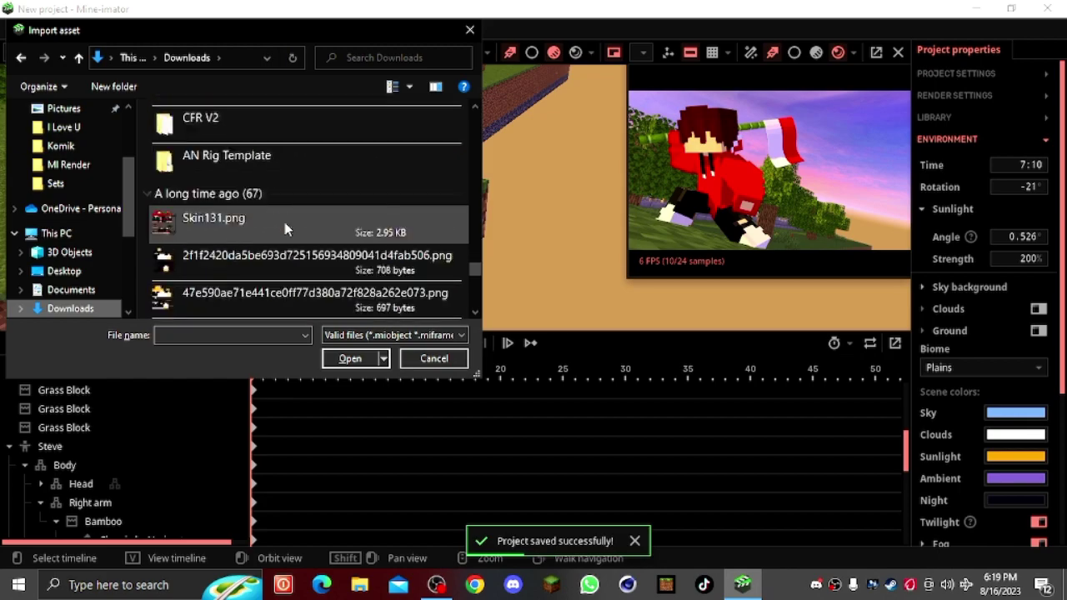
double_click(284, 225)
double_click(238, 133)
double_click(235, 154)
double_click(223, 151)
click(356, 159)
click(353, 359)
Step: Parent the Face (Male) rig to Steve's Head
scroll(124, 510, down, 10)
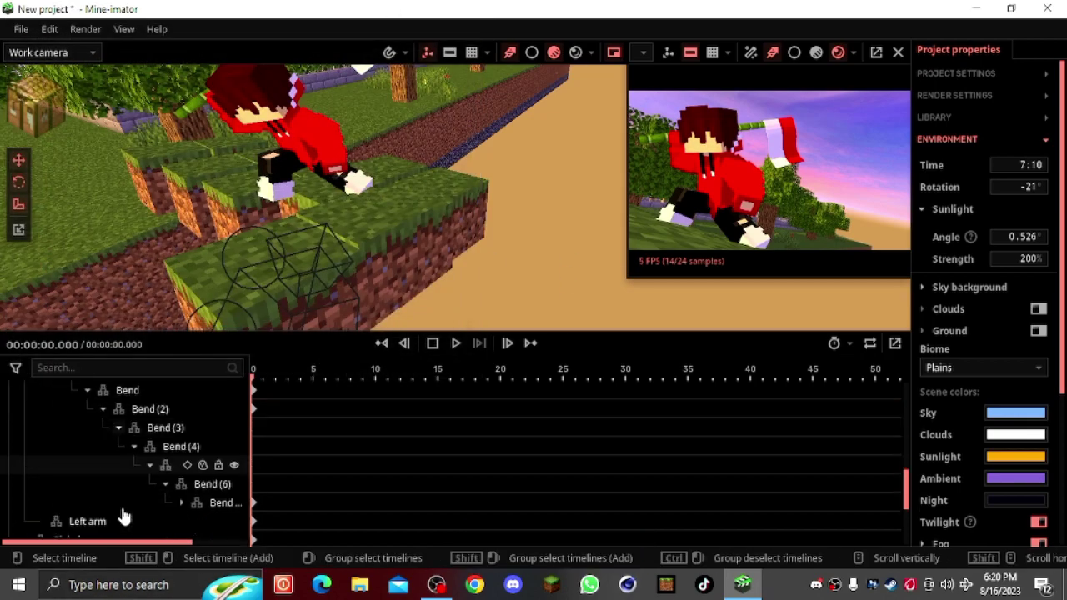
click(123, 521)
click(984, 237)
scroll(968, 400, down, 5)
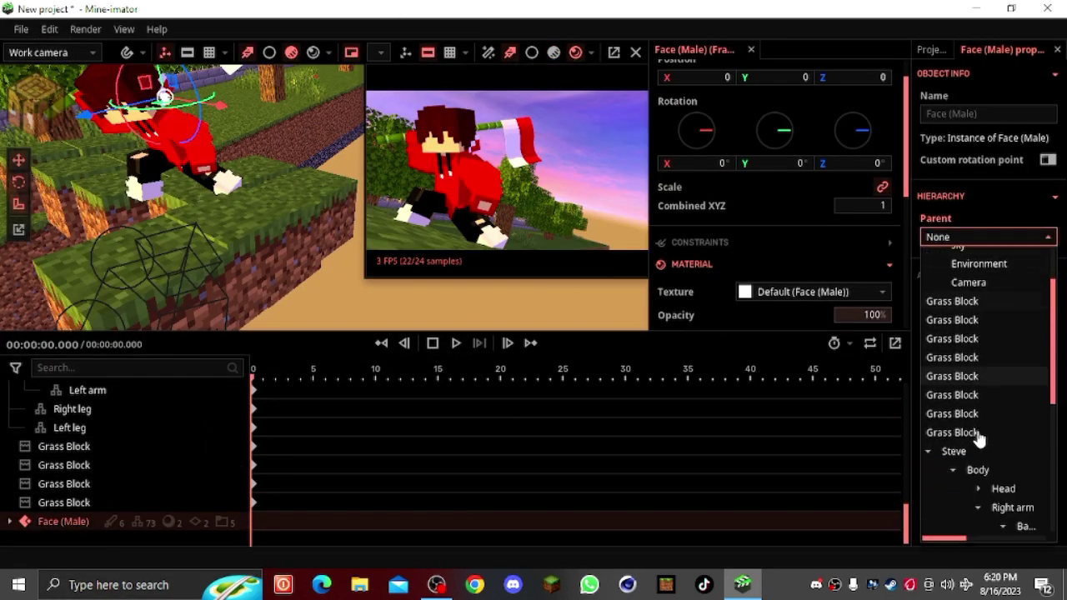
click(999, 432)
right_drag(250, 208, 174, 309)
Step: Expand Steve's Head down to the face rig's parts and set the Mouth's Y position to -10000
scroll(86, 434, up, 4)
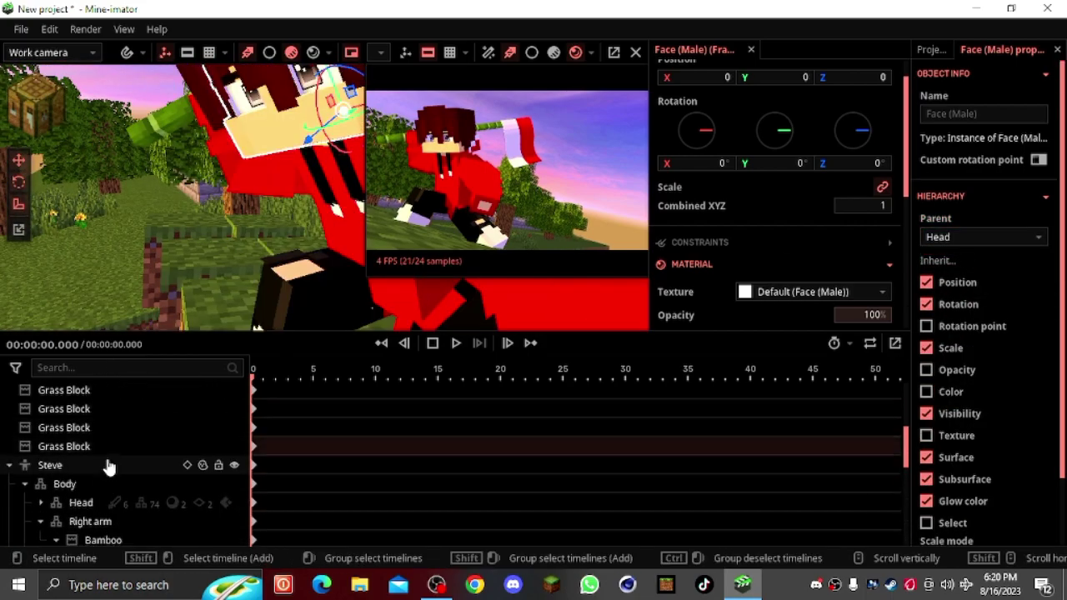
scroll(75, 450, down, 1)
click(47, 425)
click(45, 447)
click(41, 447)
click(41, 428)
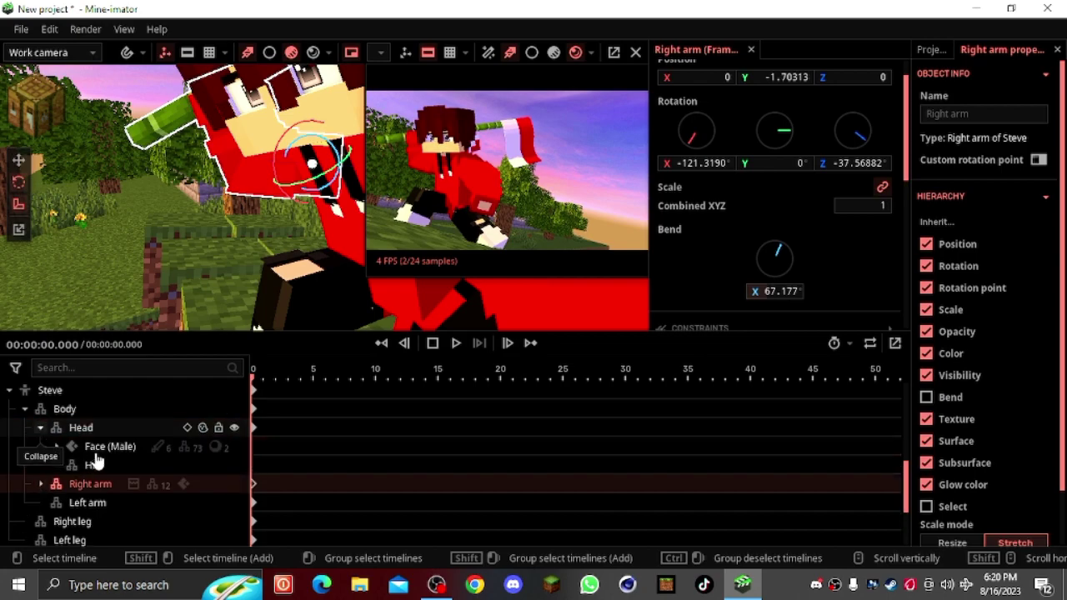
click(60, 446)
click(58, 448)
click(114, 469)
scroll(115, 470, down, 2)
click(129, 430)
click(135, 451)
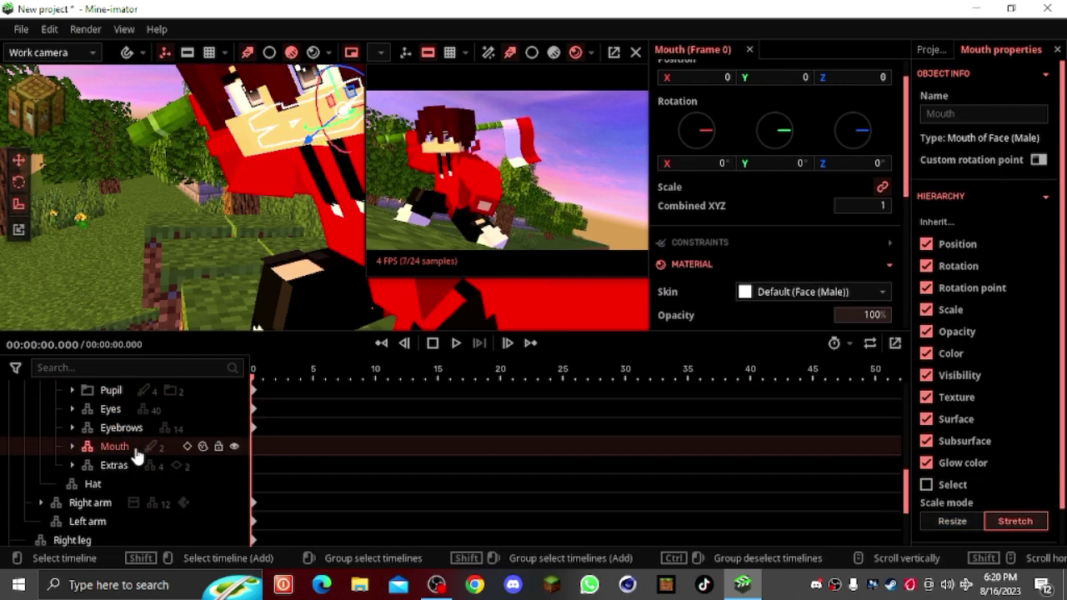
scroll(766, 112, up, 1)
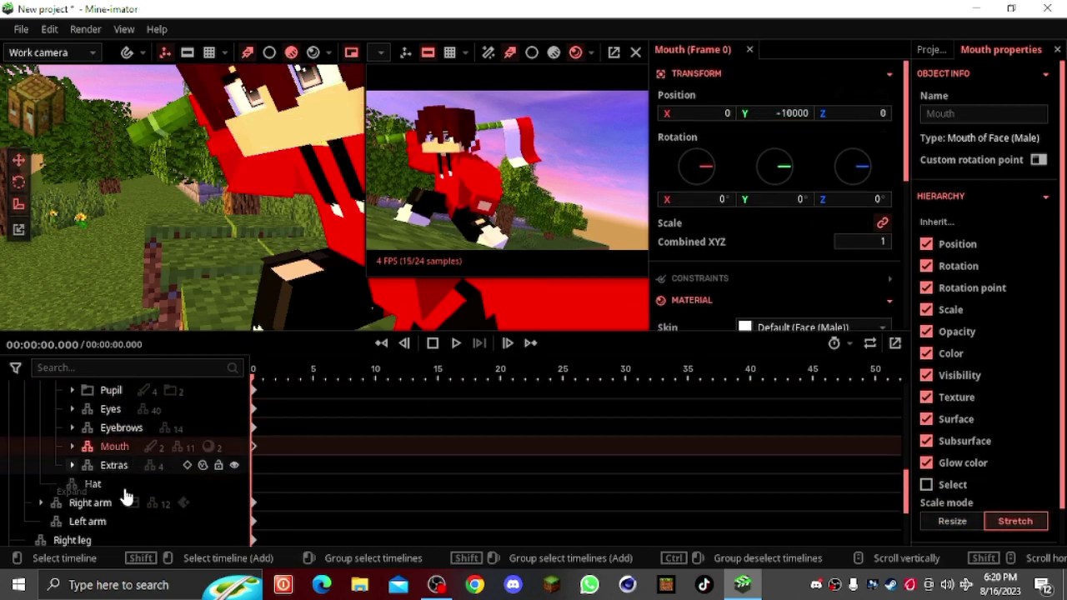
Step: Set the Y position of Mouth Inside, under the face rig's Extras, to -10000
click(71, 465)
click(142, 484)
drag(775, 113, 836, 89)
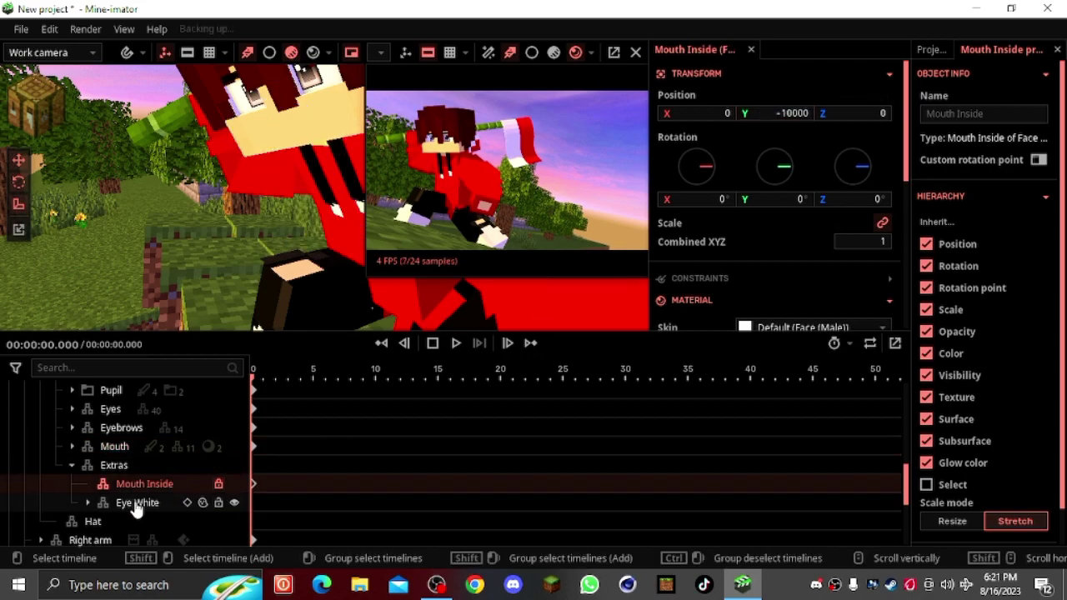
Step: Shift Eye White, Eyebrows, Eyes and Pupil together along Y, with Pupil at about 1.43
click(137, 505)
shift+click(160, 427)
shift+click(160, 410)
shift+click(155, 394)
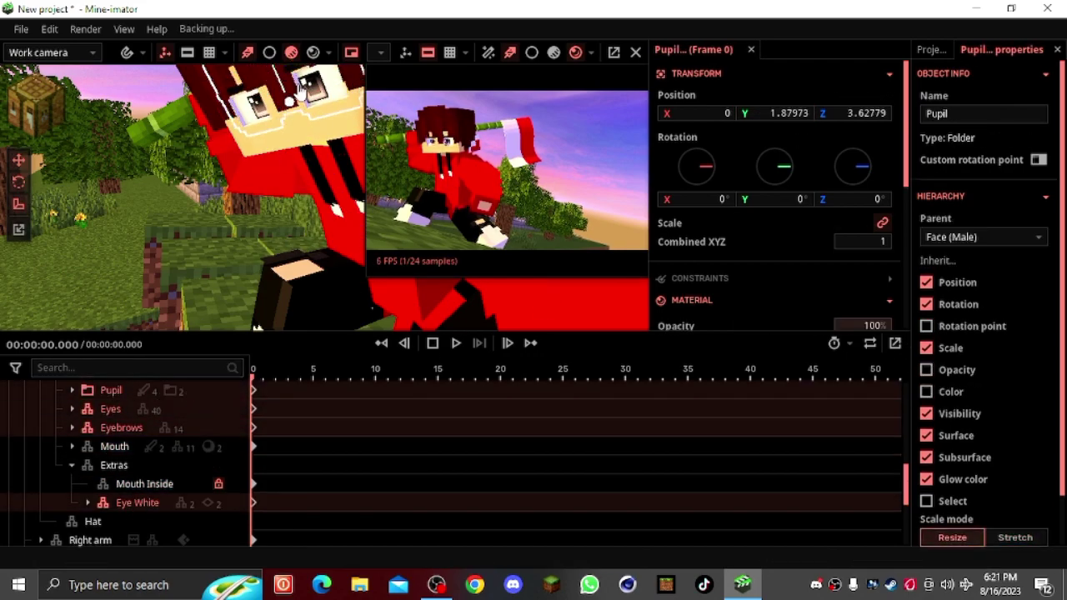
mouse_move(110, 309)
right_down()
mouse_move(117, 313)
mouse_move(109, 309)
right_up()
Step: Set the blend color of both pupil items, R (Color) and L (Color), to golden yellow
click(72, 390)
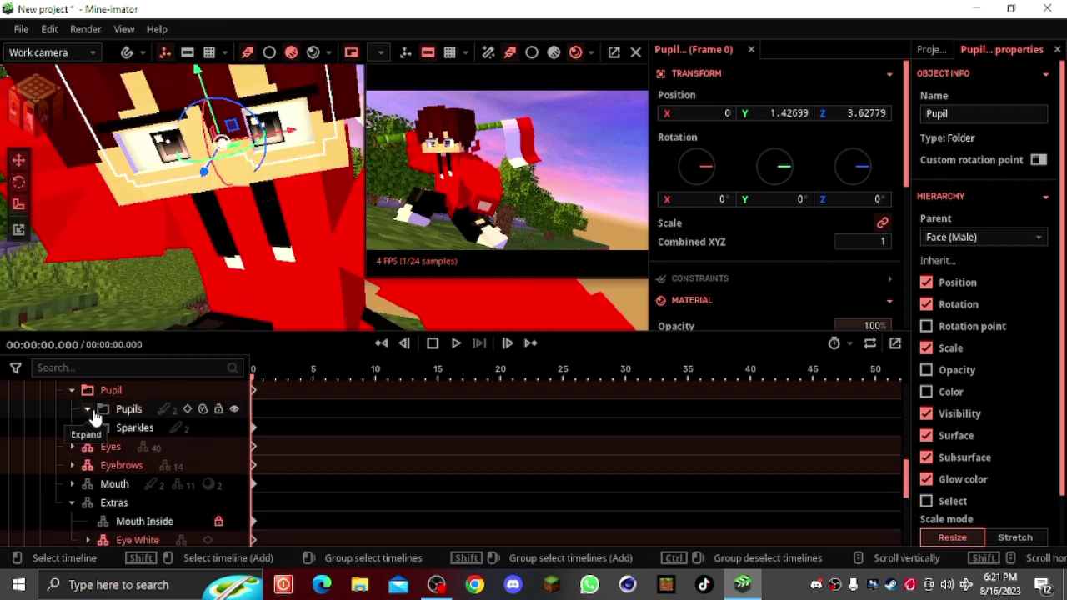
click(88, 408)
click(148, 428)
shift+click(158, 445)
scroll(697, 292, down, 4)
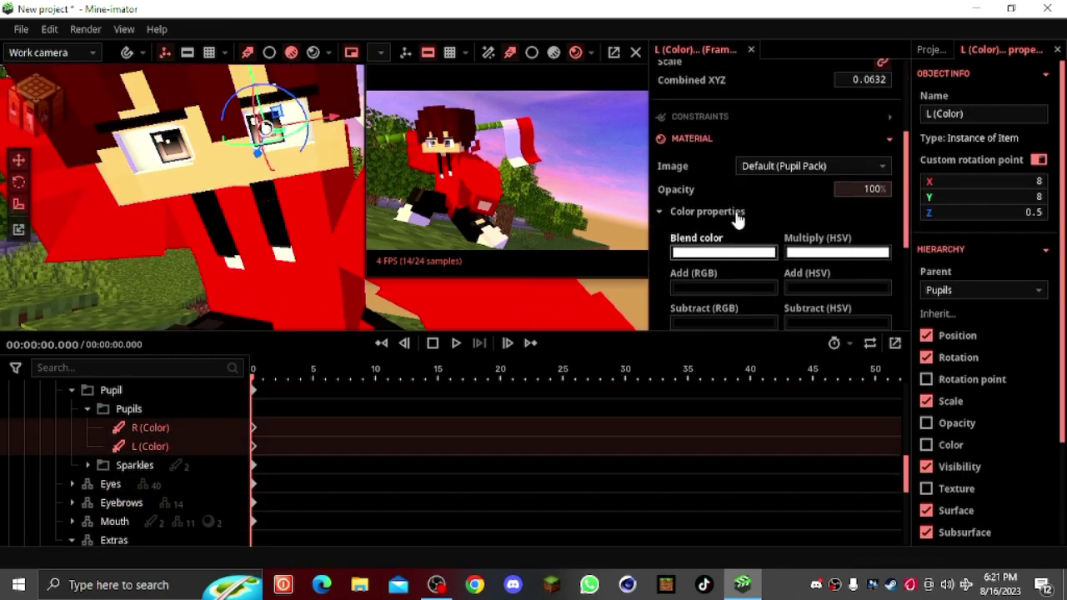
click(739, 229)
click(701, 399)
drag(767, 325, 892, 191)
click(146, 450)
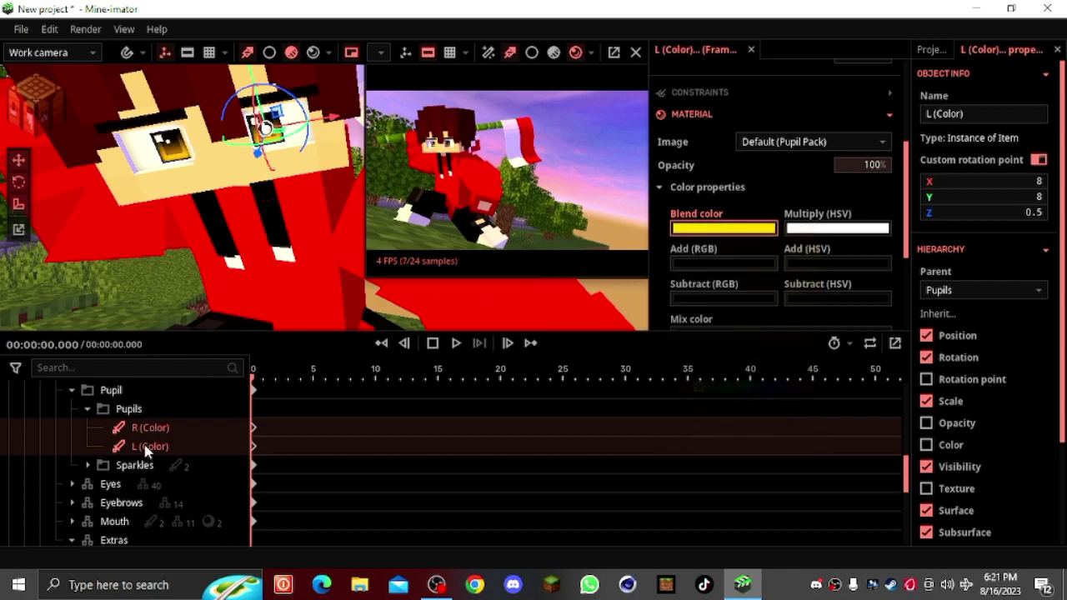
Step: Move the face rig's whole Pupil folder slightly sideways within the eyes
scroll(116, 451, up, 2)
click(116, 451)
click(118, 469)
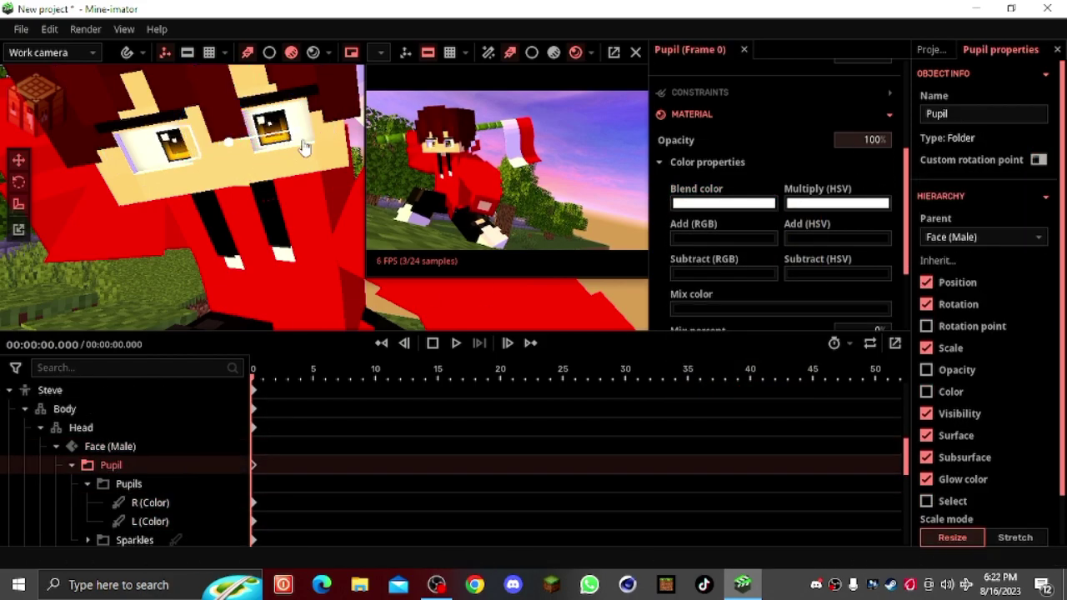
scroll(322, 241, down, 3)
drag(322, 241, 341, 148)
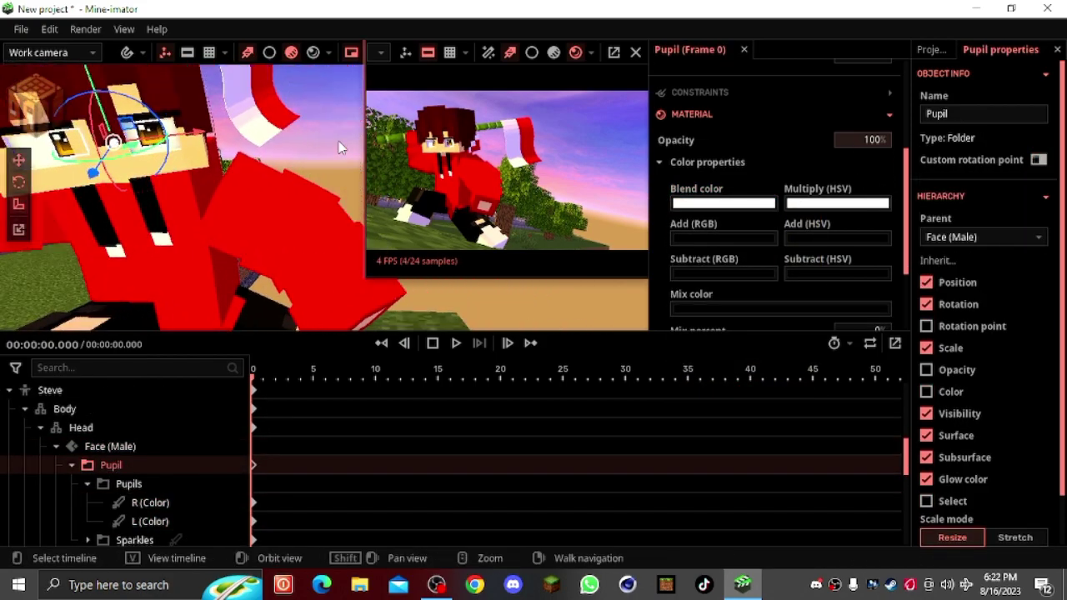
scroll(338, 146, down, 2)
Step: Create a text object in the scene and set its content to "Merdeka!!"
click(127, 94)
click(30, 108)
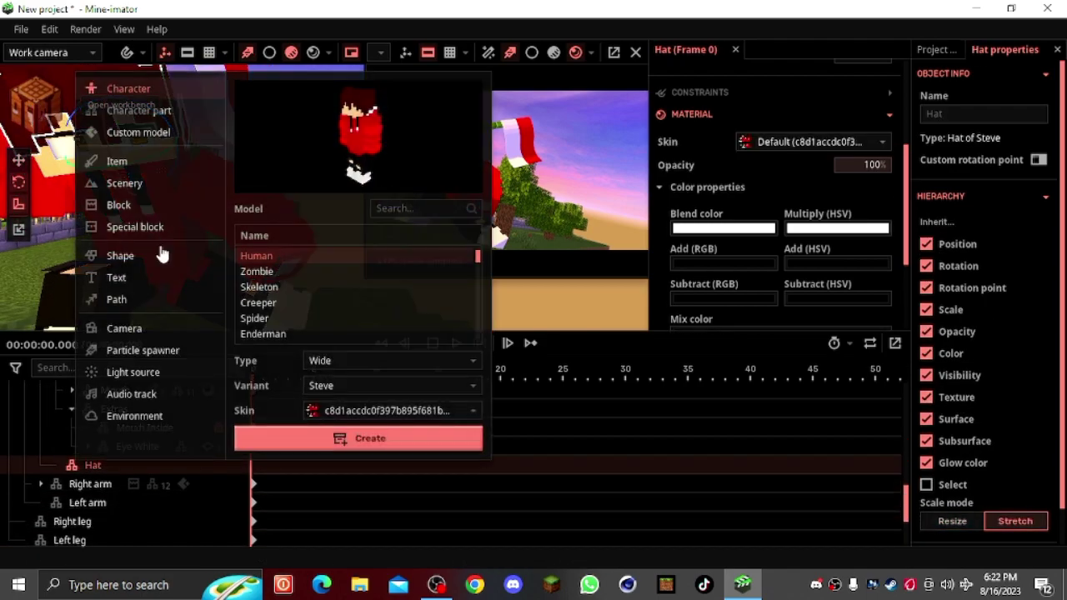
click(117, 278)
click(308, 409)
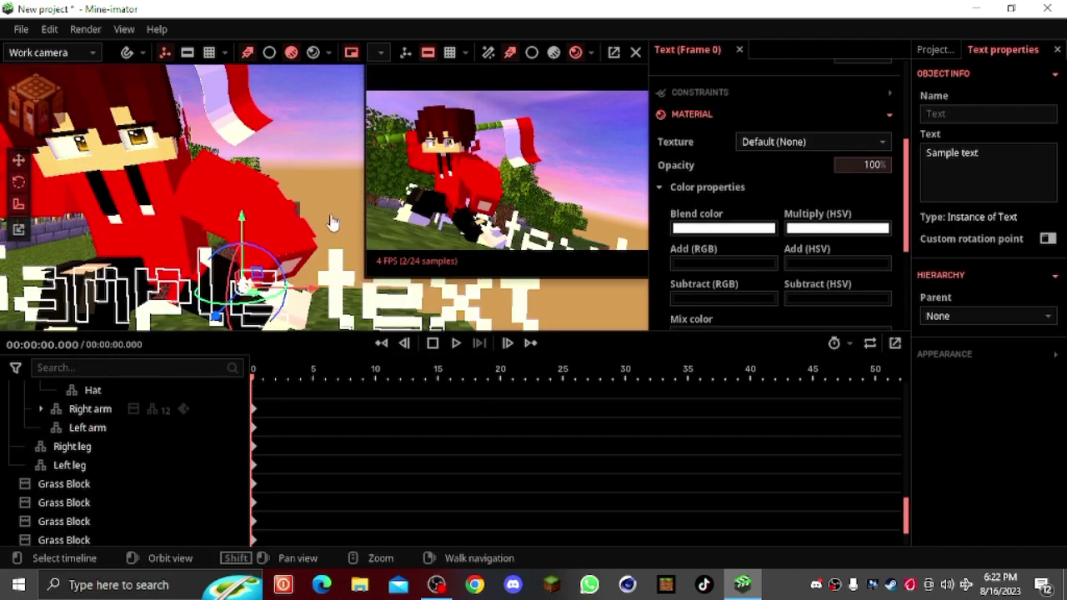
click(993, 147)
text(Tet)
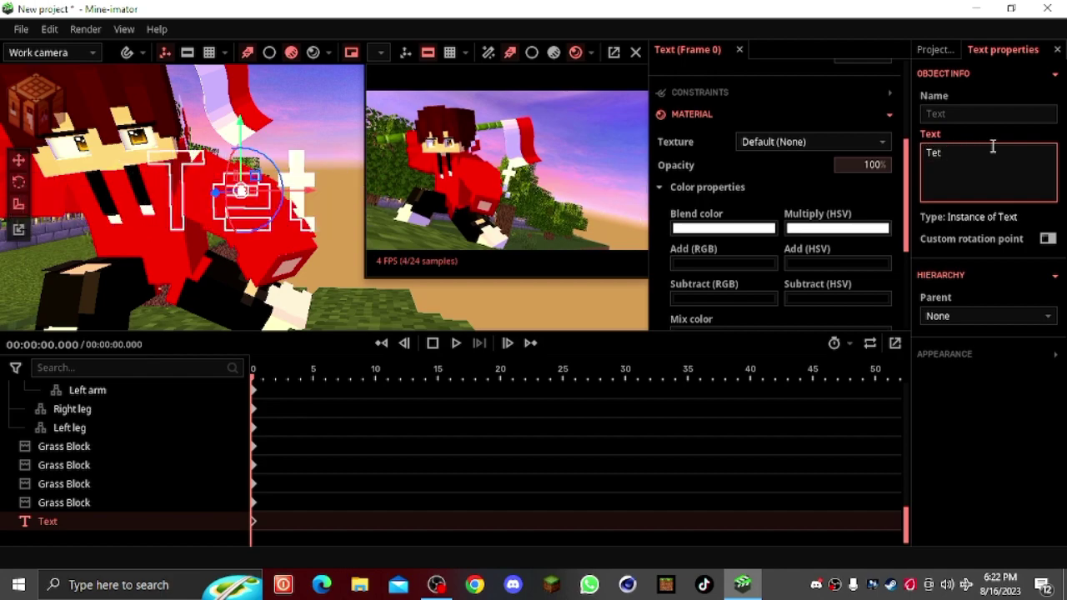
text(Merdeka!!)
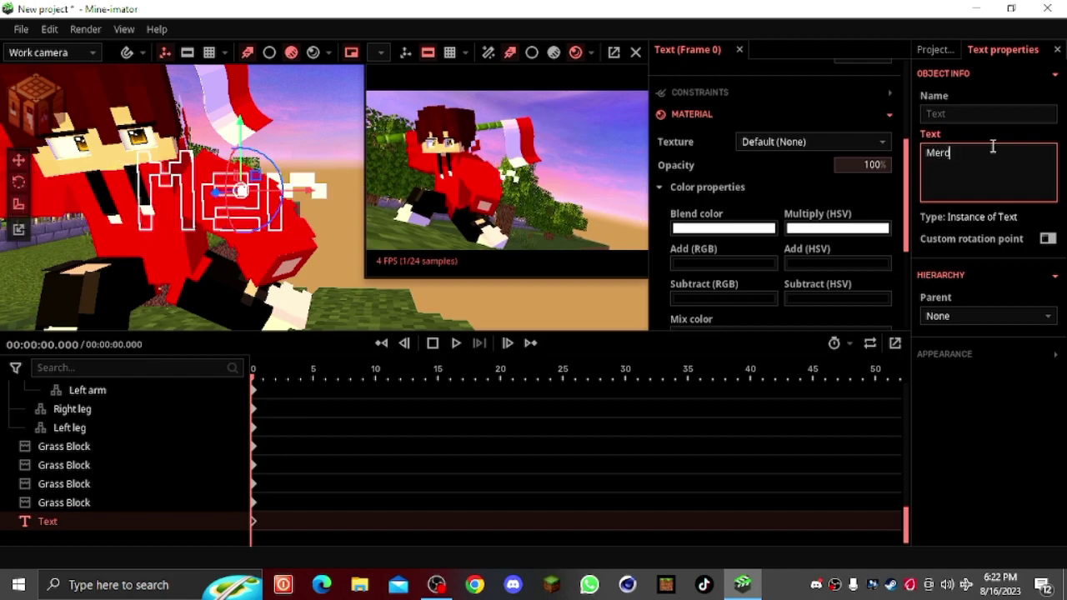
Step: Change the Merdeka!! text's blend color to red
scroll(709, 162, down, 2)
click(724, 136)
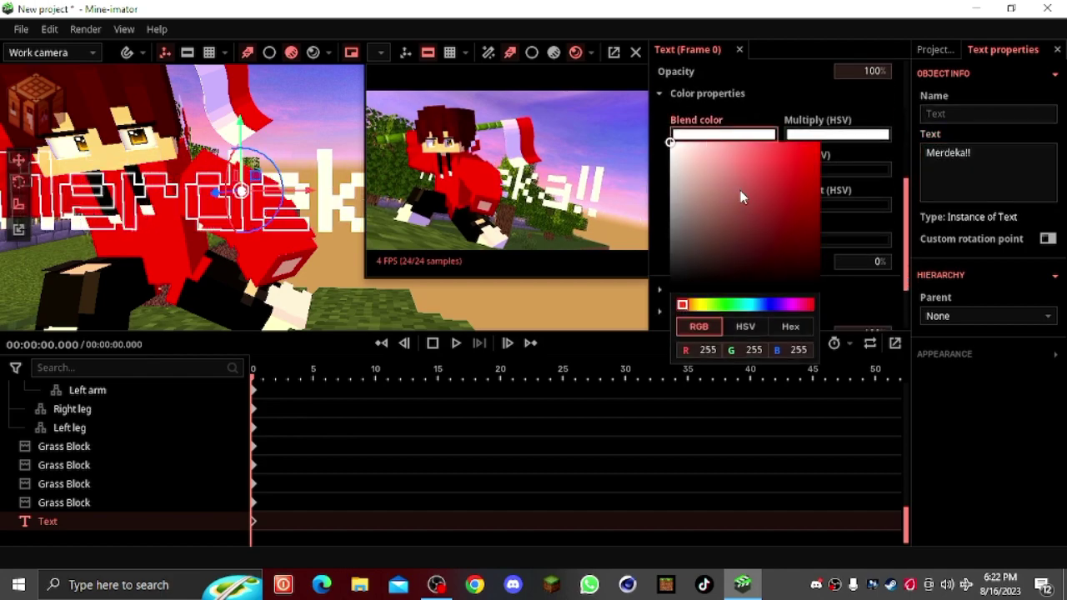
drag(736, 190, 879, 102)
click(723, 127)
Step: Place the Merdeka!! text beside Steve, scaled to about 0.4 and rotated about 28.3° Y and 8.9° Z
drag(242, 191, 362, 191)
scroll(834, 176, up, 4)
drag(859, 149, 809, 148)
drag(338, 156, 339, 215)
mouse_move(358, 141)
mouse_down()
mouse_move(360, 102)
mouse_move(358, 133)
mouse_up()
right_drag(333, 138, 371, 146)
drag(291, 112, 310, 144)
Step: Adjust the Merdeka!! text's position, duplicate it and move the copy just below the original
drag(260, 147, 250, 112)
key(ctrl+d)
right_drag(292, 93, 288, 68)
drag(260, 129, 276, 154)
Step: Set the duplicated lower text's blend color to white
click(684, 322)
click(695, 323)
click(695, 323)
drag(690, 357, 653, 301)
Step: Change the white text to "Indonesia" and nudge it into line beneath the red text
click(995, 169)
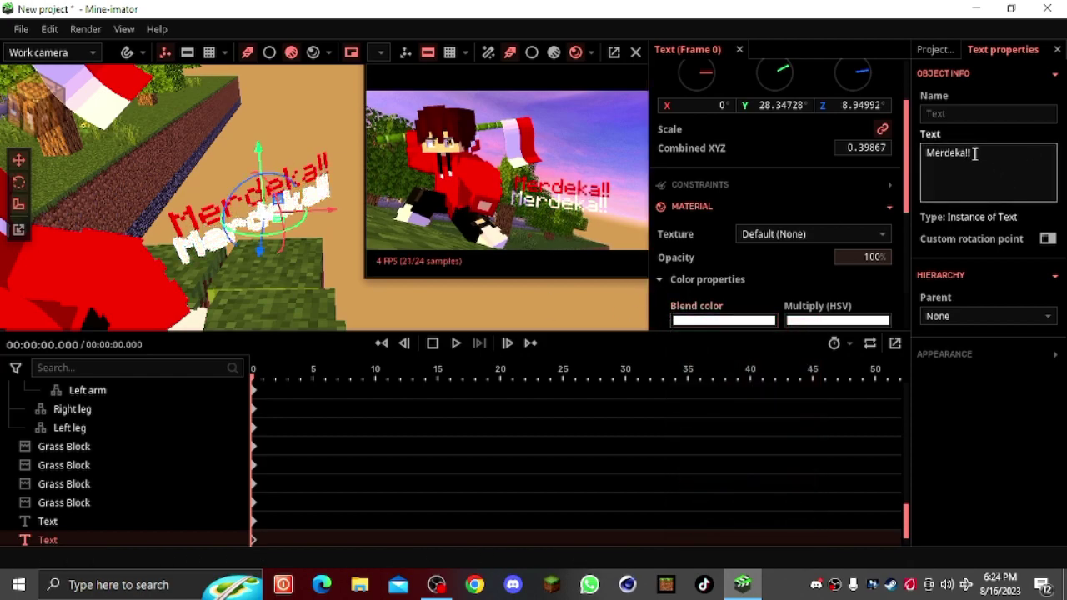
text(Info)
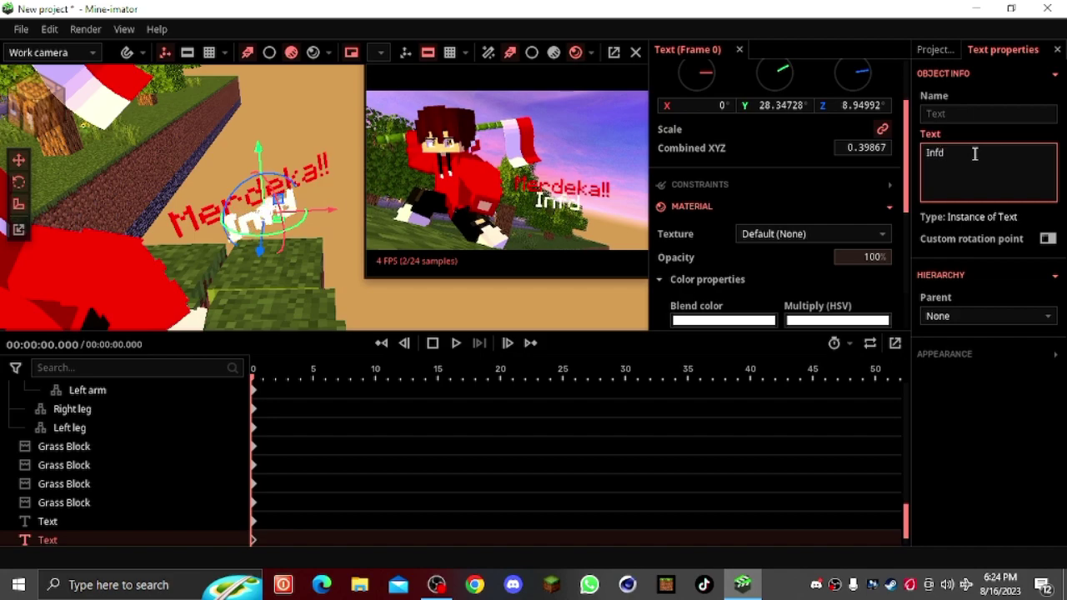
drag(337, 216, 342, 222)
Step: Duplicate the Indonesia text, move the copy above Merdeka!! and change it to "HUT RI - 78"
key(ctrl+d)
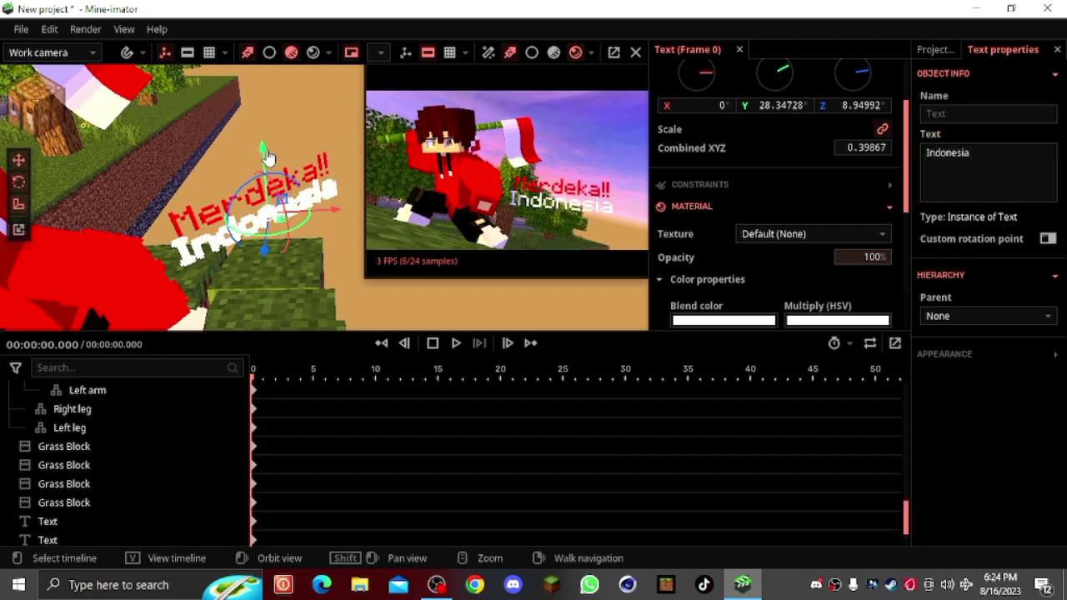
drag(265, 155, 289, 295)
click(1006, 159)
key(ctrl+a)
text(H)
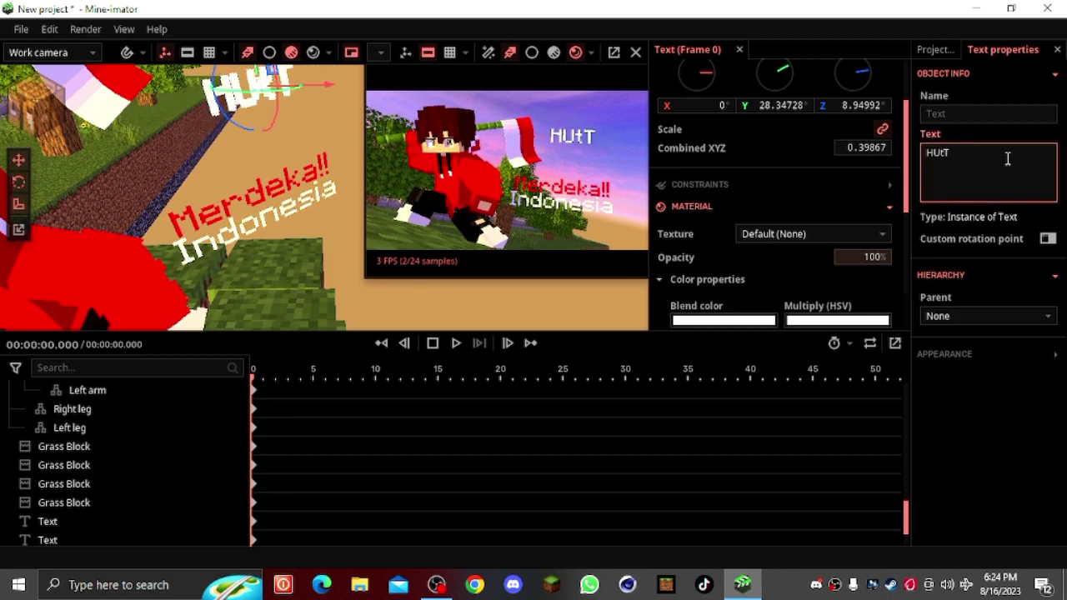
text(UT RI - 78)
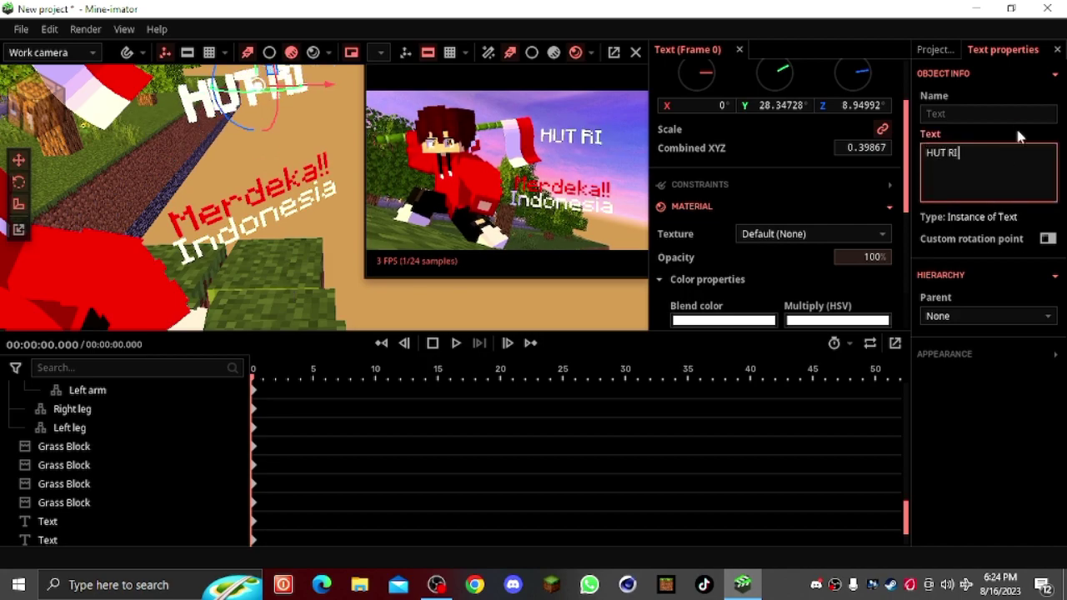
Step: Rotate the HUT RI - 78 text to about 13.7° Z, scale it down and reposition it beside the flag
drag(236, 125, 244, 112)
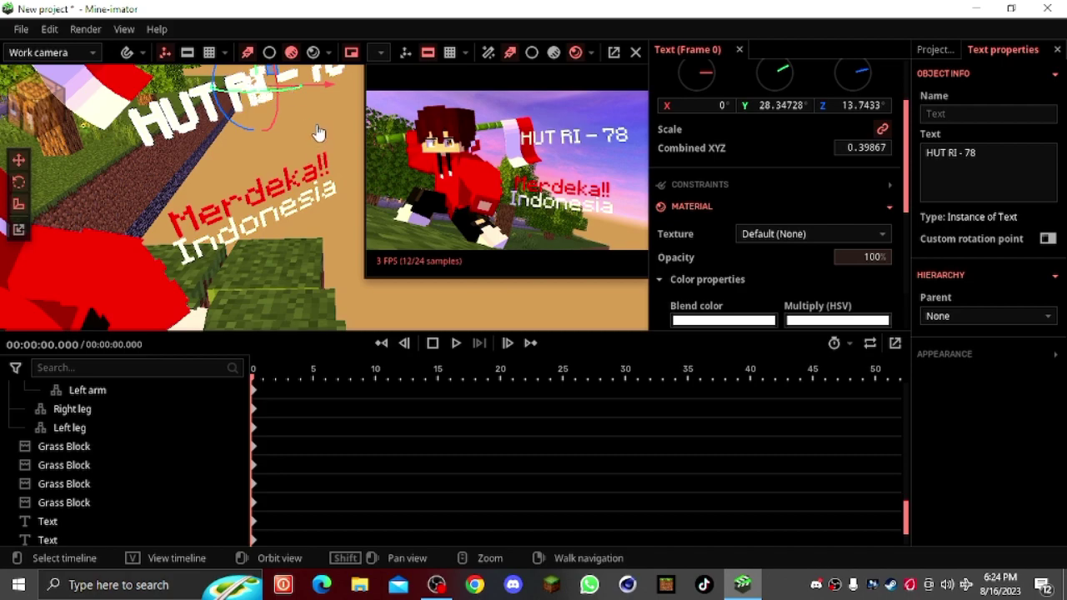
right_drag(309, 150, 292, 150)
drag(309, 150, 250, 167)
drag(863, 148, 829, 147)
drag(209, 187, 240, 187)
drag(271, 86, 290, 325)
Step: Select the scene camera and set its bloom threshold to 98%
right_drag(327, 275, 308, 242)
scroll(137, 487, up, 2)
scroll(137, 486, up, 3)
click(307, 241)
scroll(780, 198, down, 8)
drag(869, 261, 889, 260)
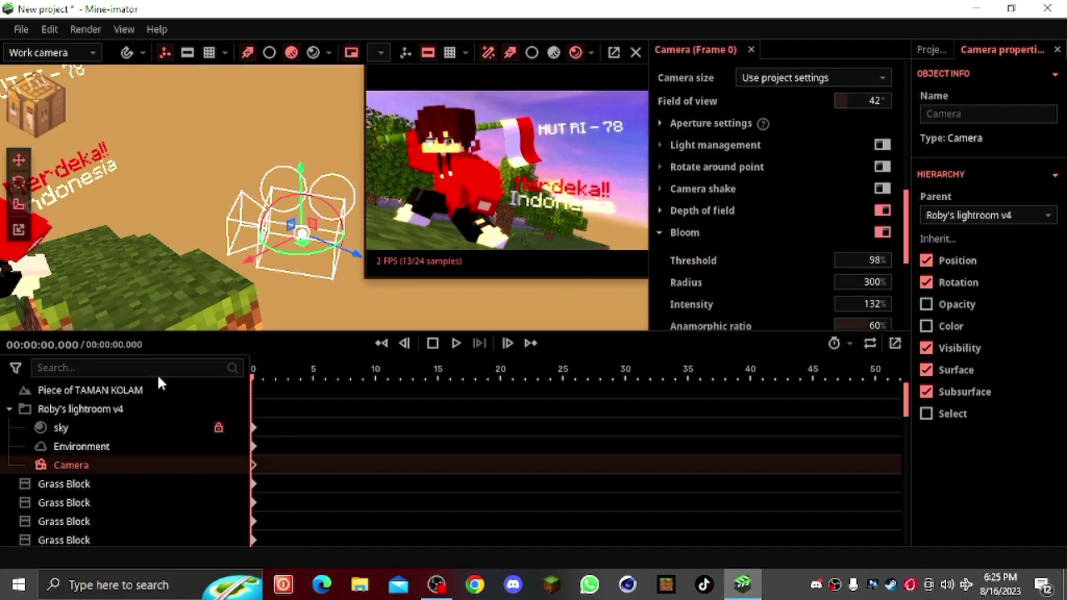
Step: Move the Merdeka!! and Indonesia texts together slightly closer to Steve in the camera framing
drag(146, 221, 137, 181)
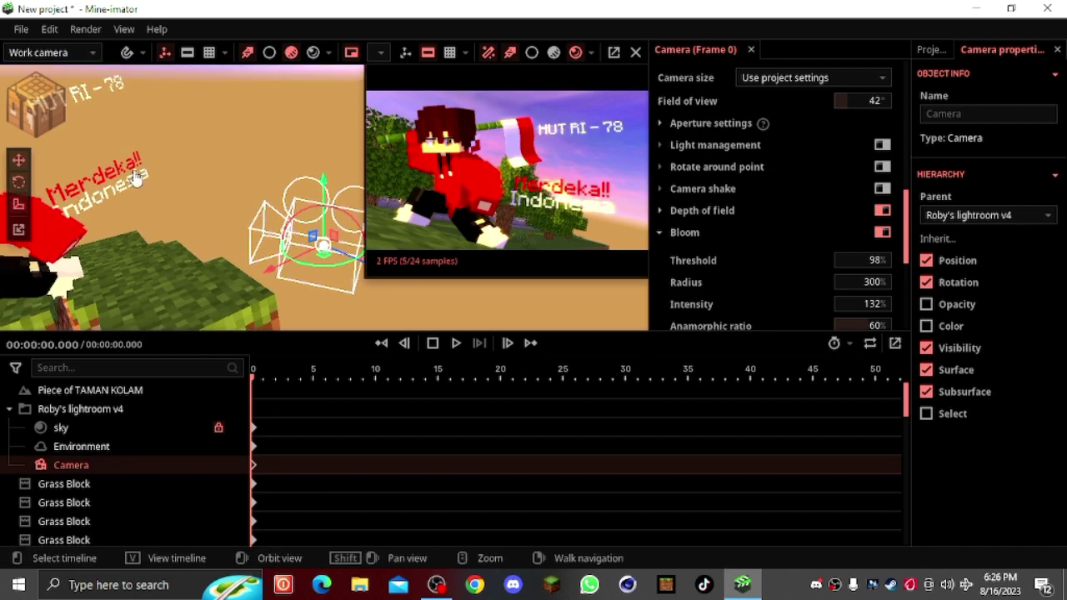
click(136, 180)
shift+click(123, 167)
drag(86, 106, 105, 122)
drag(85, 198, 80, 198)
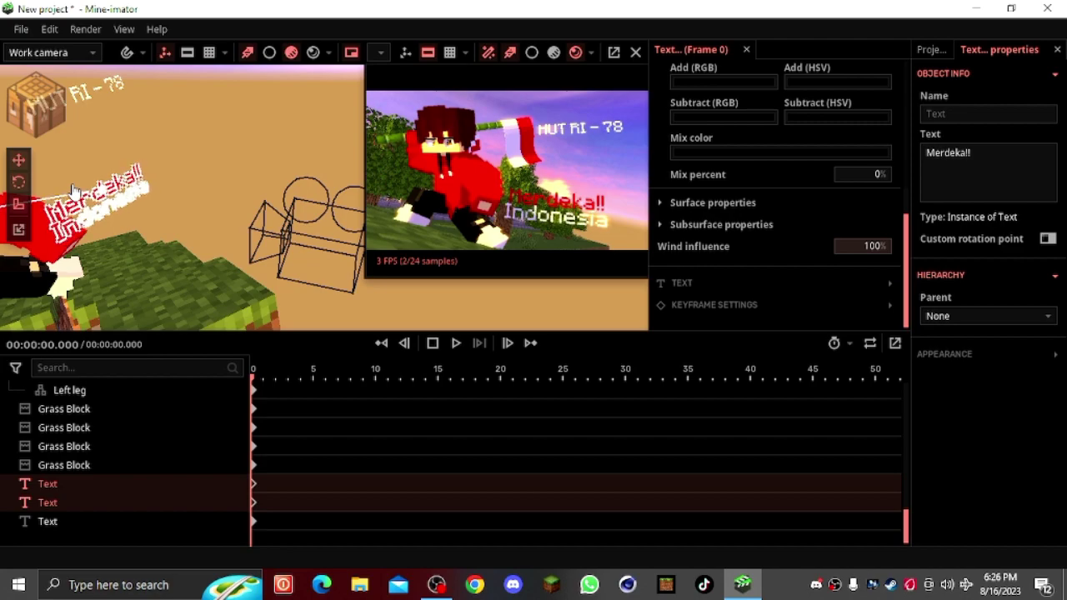
Step: Select the Pupil folder under Steve's male face and shift the pupils slightly sideways
click(949, 354)
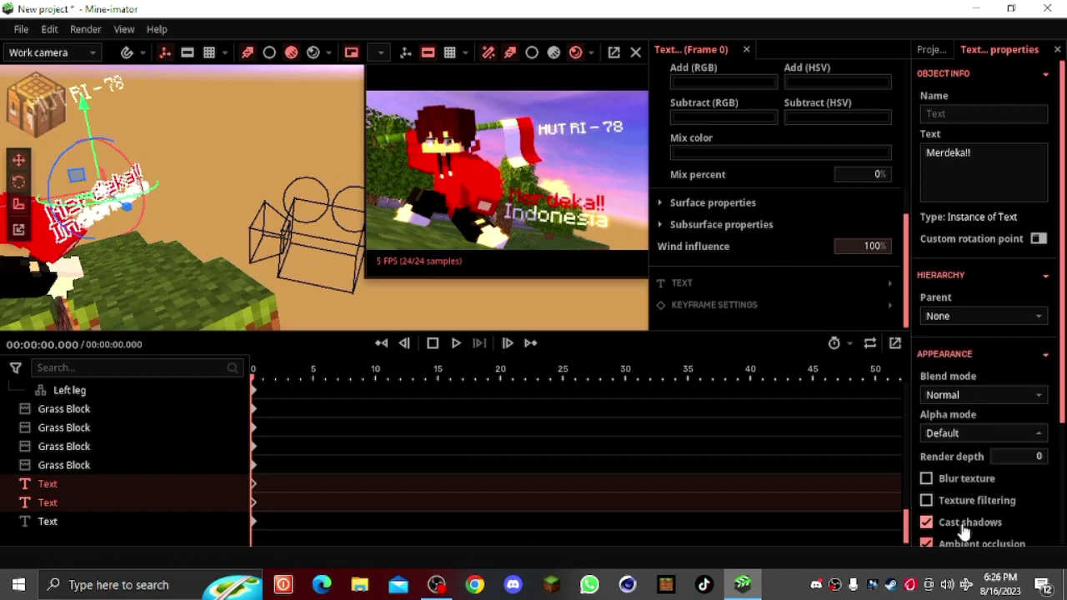
right_drag(161, 216, 100, 213)
scroll(82, 468, up, 5)
scroll(85, 475, up, 5)
click(119, 523)
scroll(121, 538, down, 2)
click(120, 503)
click(119, 485)
drag(176, 192, 176, 192)
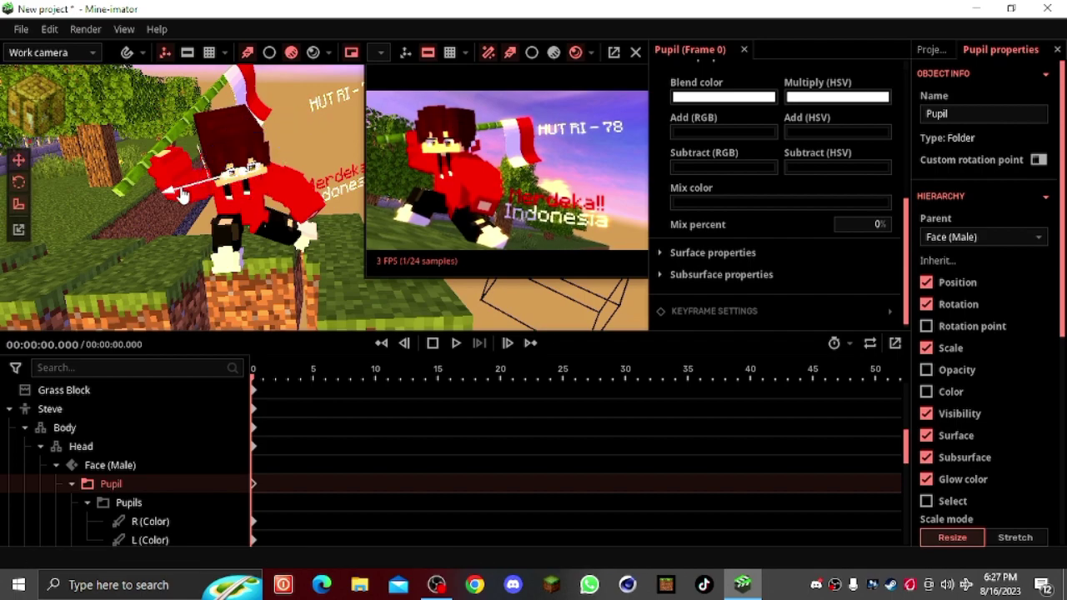
drag(191, 211, 194, 210)
Step: Select the scene camera and set its bloom intensity to 121%
right_drag(290, 248, 400, 150)
click(423, 313)
scroll(709, 185, down, 6)
drag(853, 191, 847, 191)
Step: Save the project and export the scene as an HD 720p PNG image named "MERDEKA!!!" in the MI Render folder
key(ctrl+s)
key(ctrl+r)
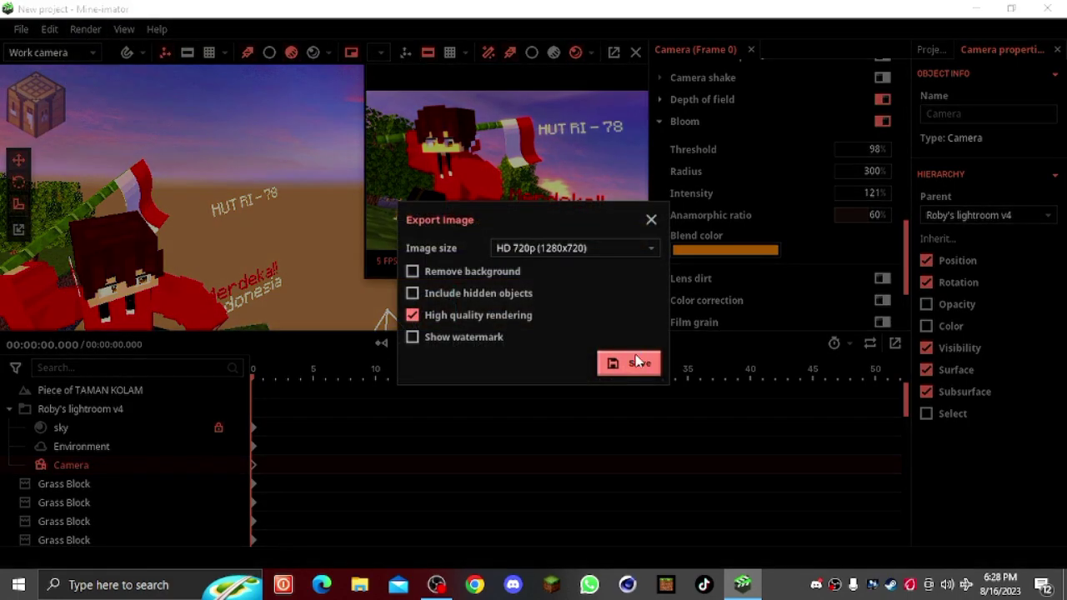
click(638, 362)
text(MERDEKA!!!)
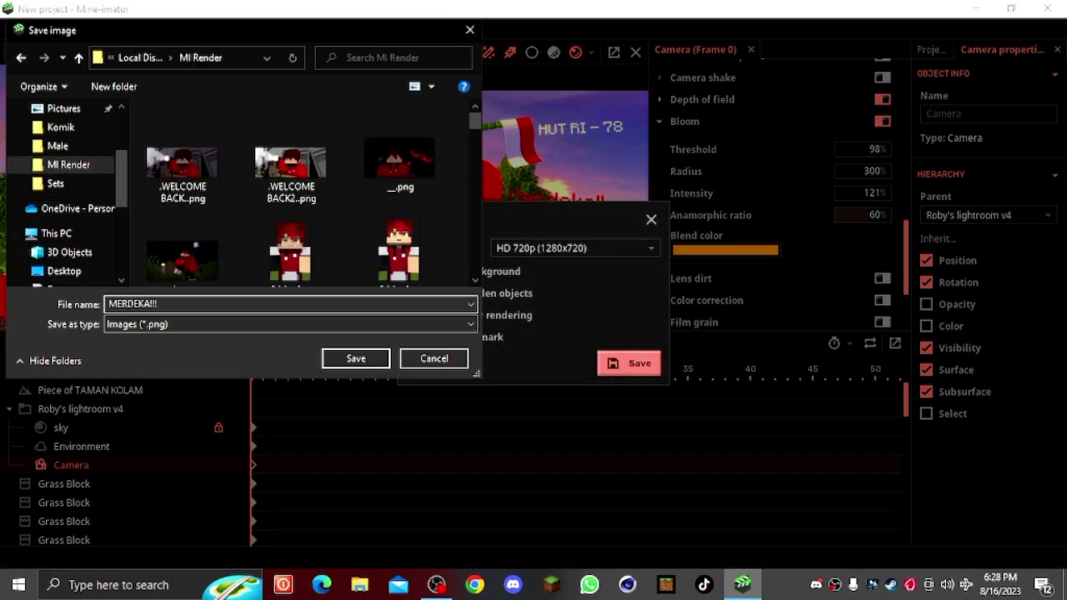
click(354, 358)
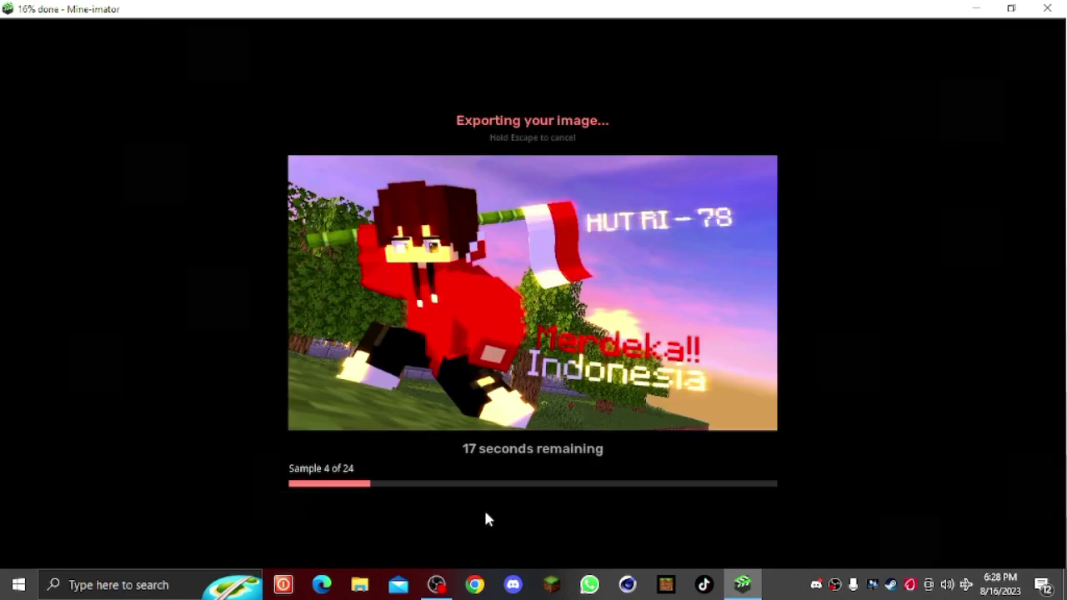
key(Escape)
key(Return)
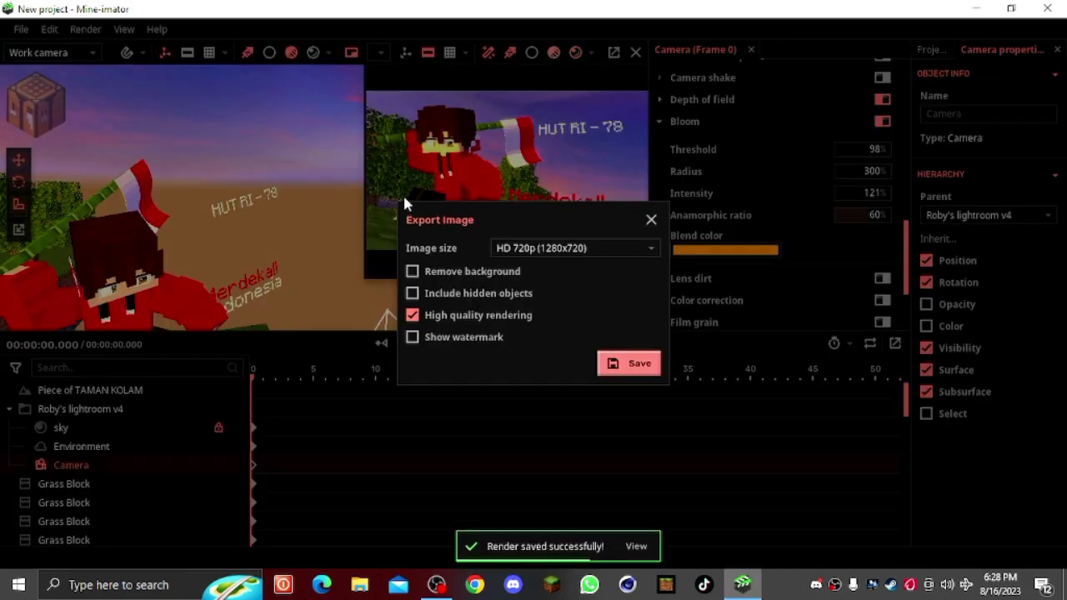
click(652, 222)
Step: Raise the number of samples to 32 in the project's render settings
click(20, 29)
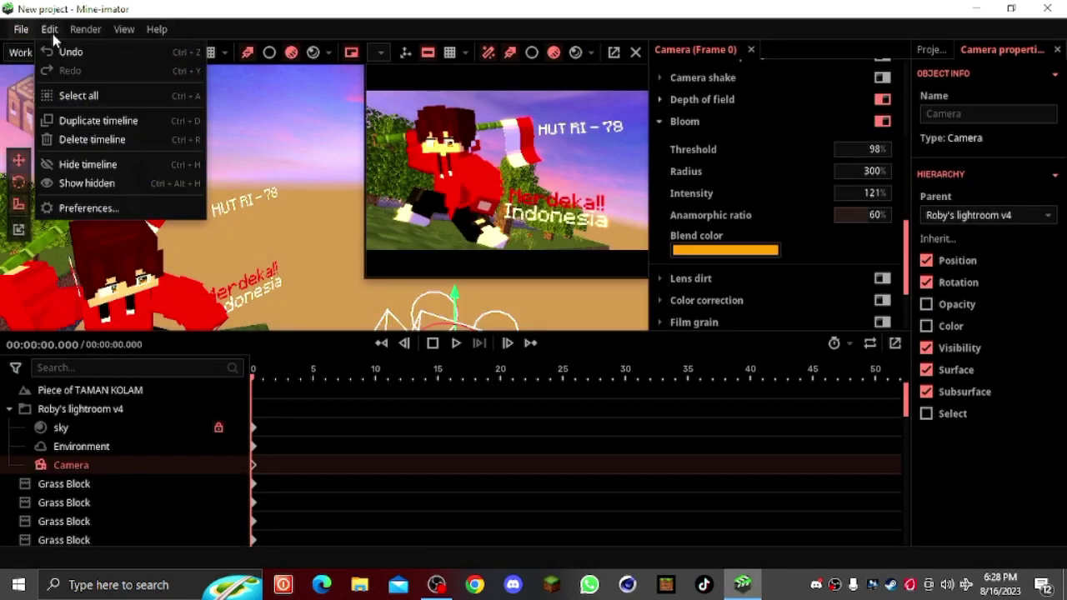
click(92, 208)
click(694, 49)
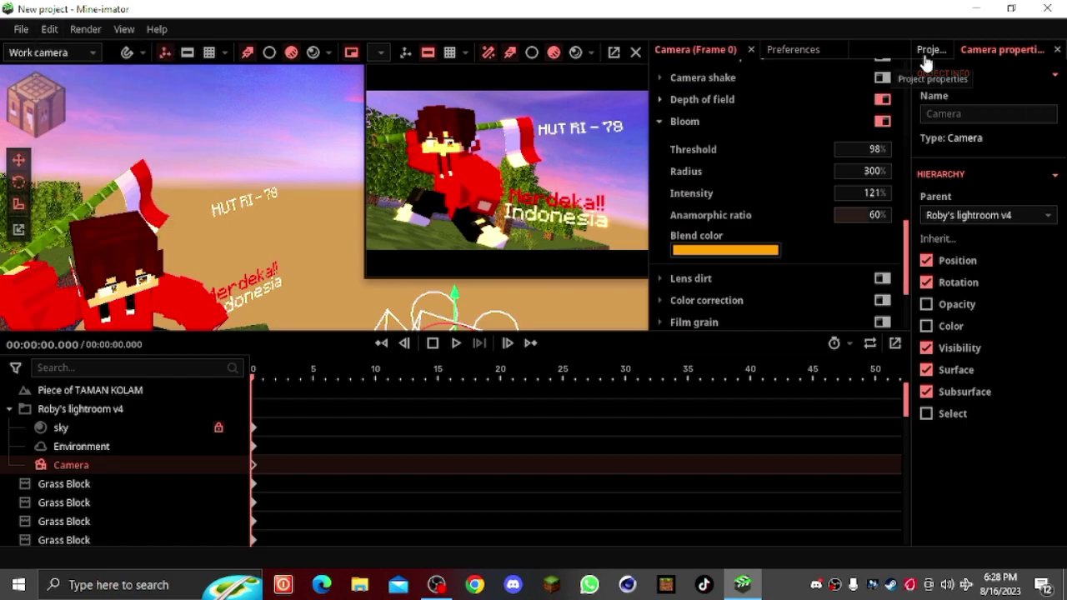
click(930, 50)
click(984, 136)
click(953, 158)
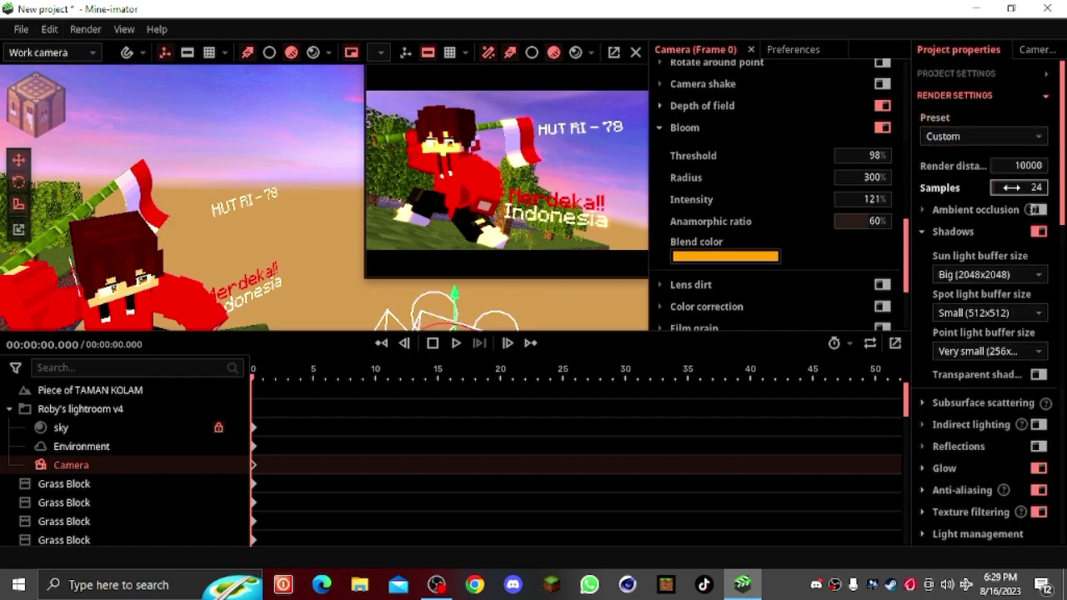
scroll(988, 300, down, 3)
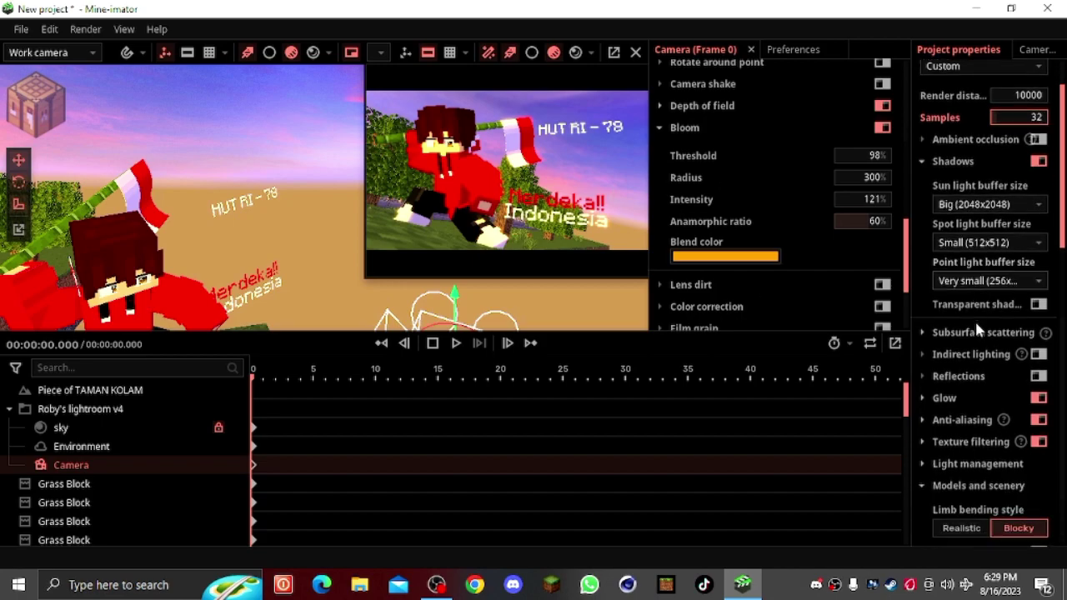
Step: Save the project and export the scene image again as an HD 720p PNG in the MI Render folder
click(85, 29)
click(224, 152)
key(ctrl+s)
click(96, 30)
click(106, 51)
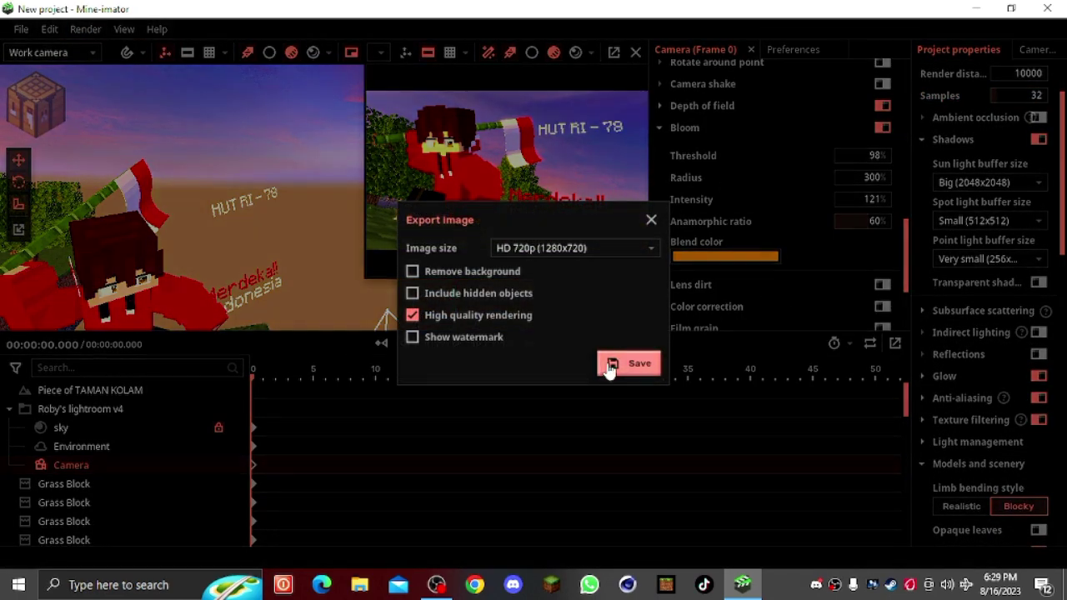
click(631, 363)
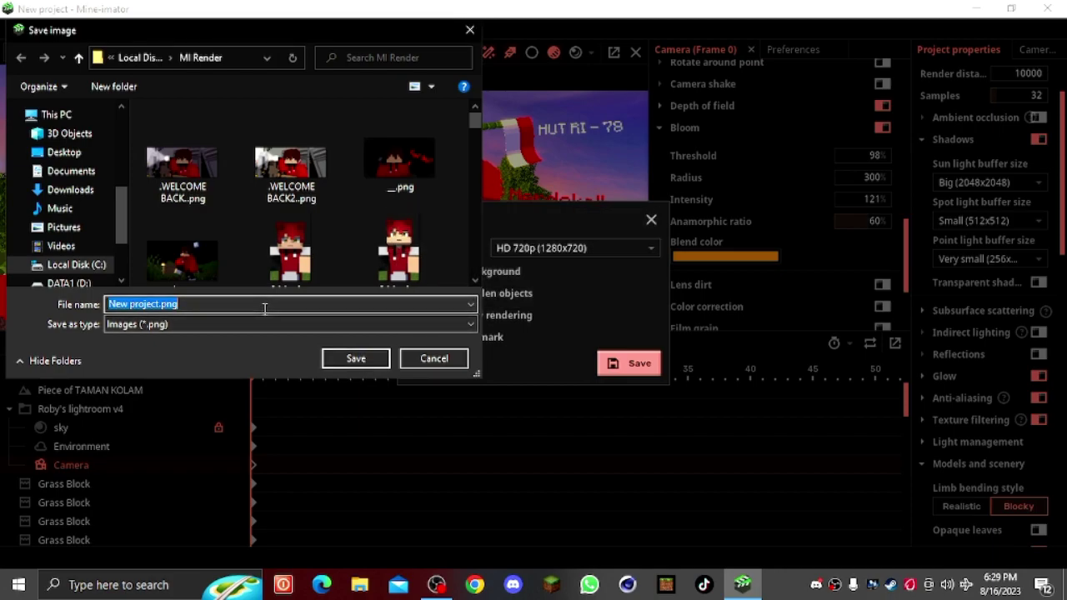
text(MERK)
key(BackSpace)
click(328, 319)
click(358, 363)
click(568, 293)
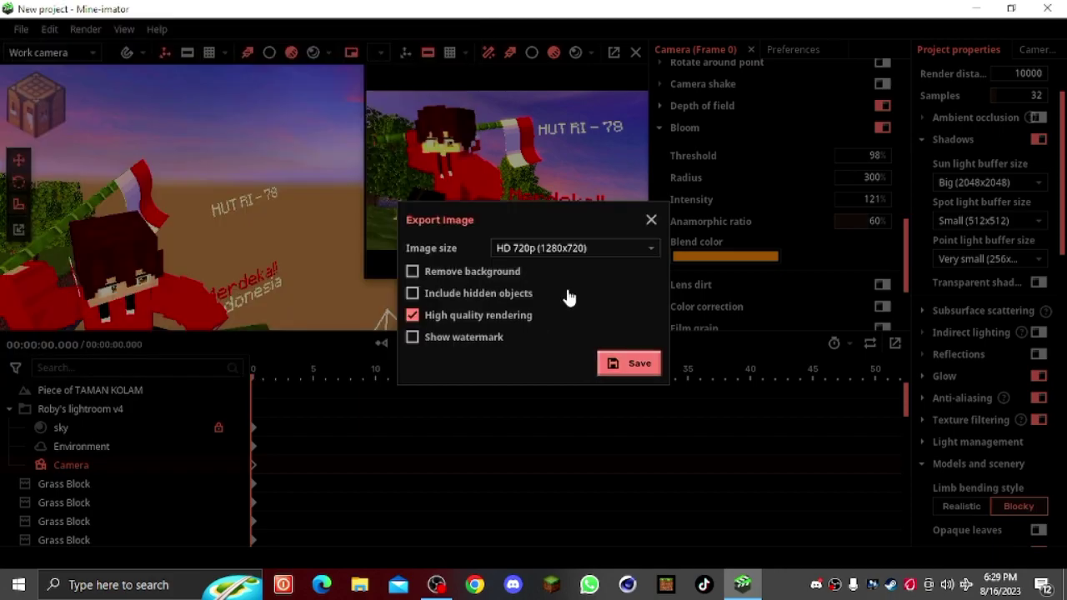
click(436, 585)
click(941, 424)
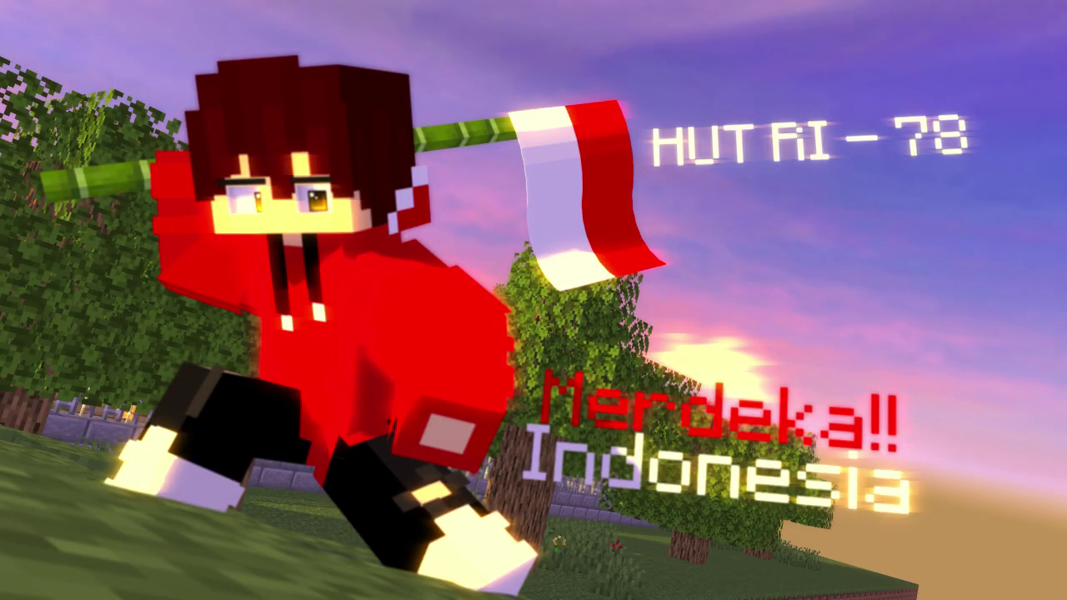